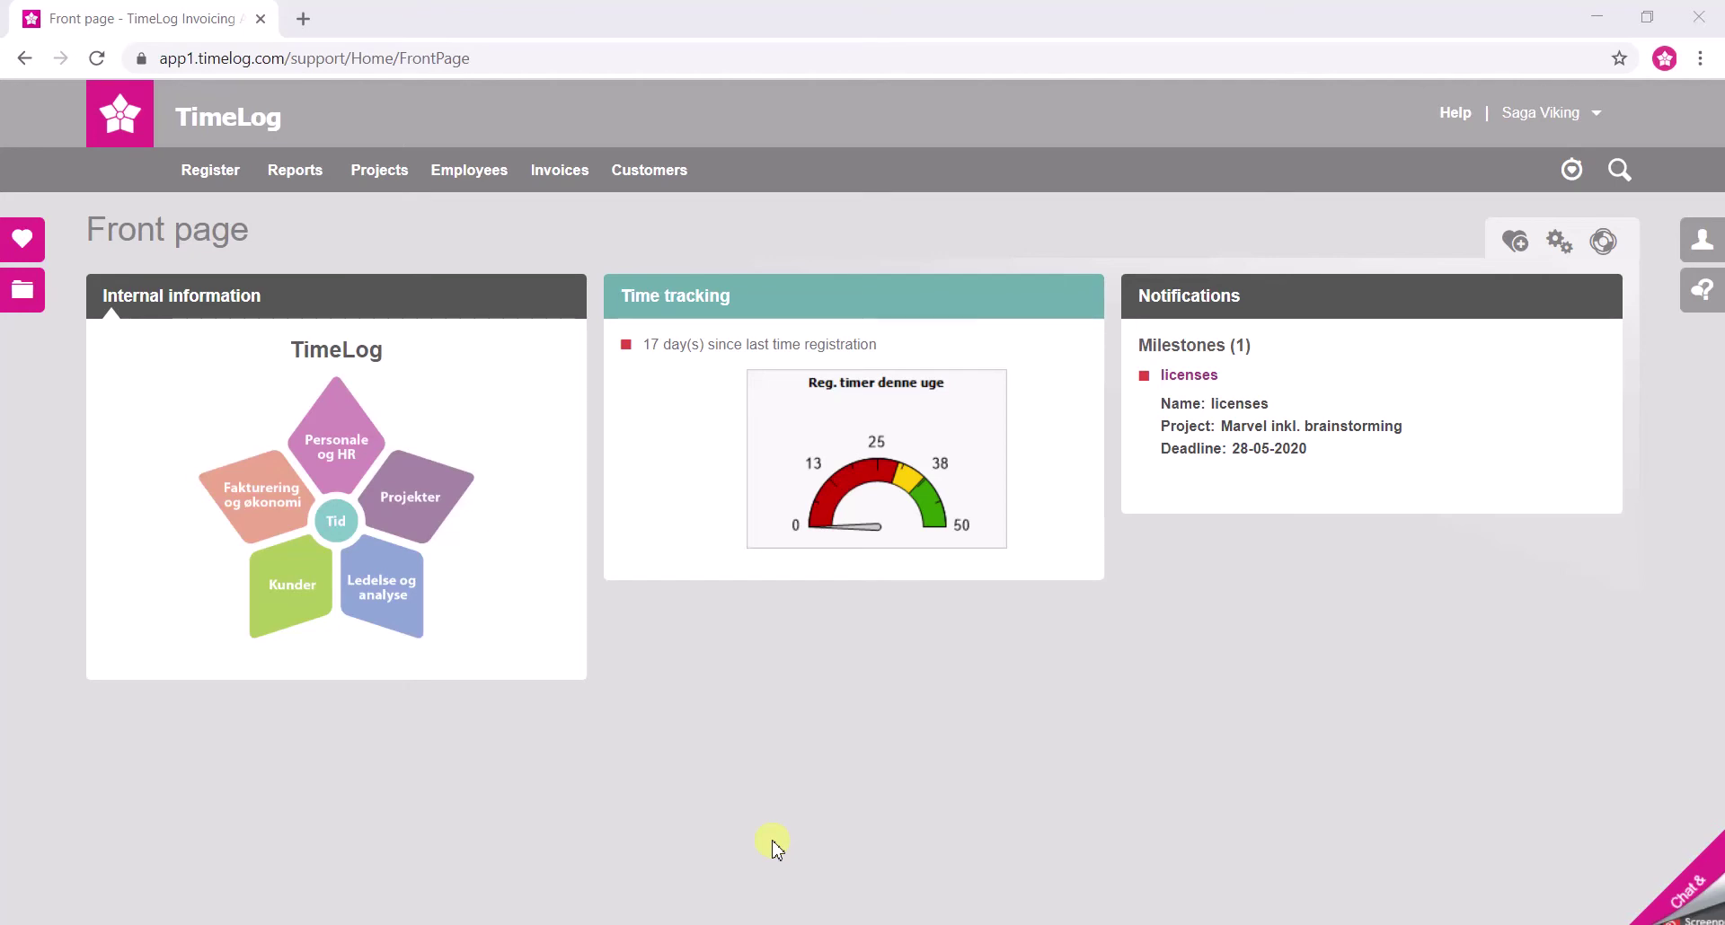
# Open the Register menu in the top navigation bar of the TimeLog front page
pyautogui.click(224, 173)
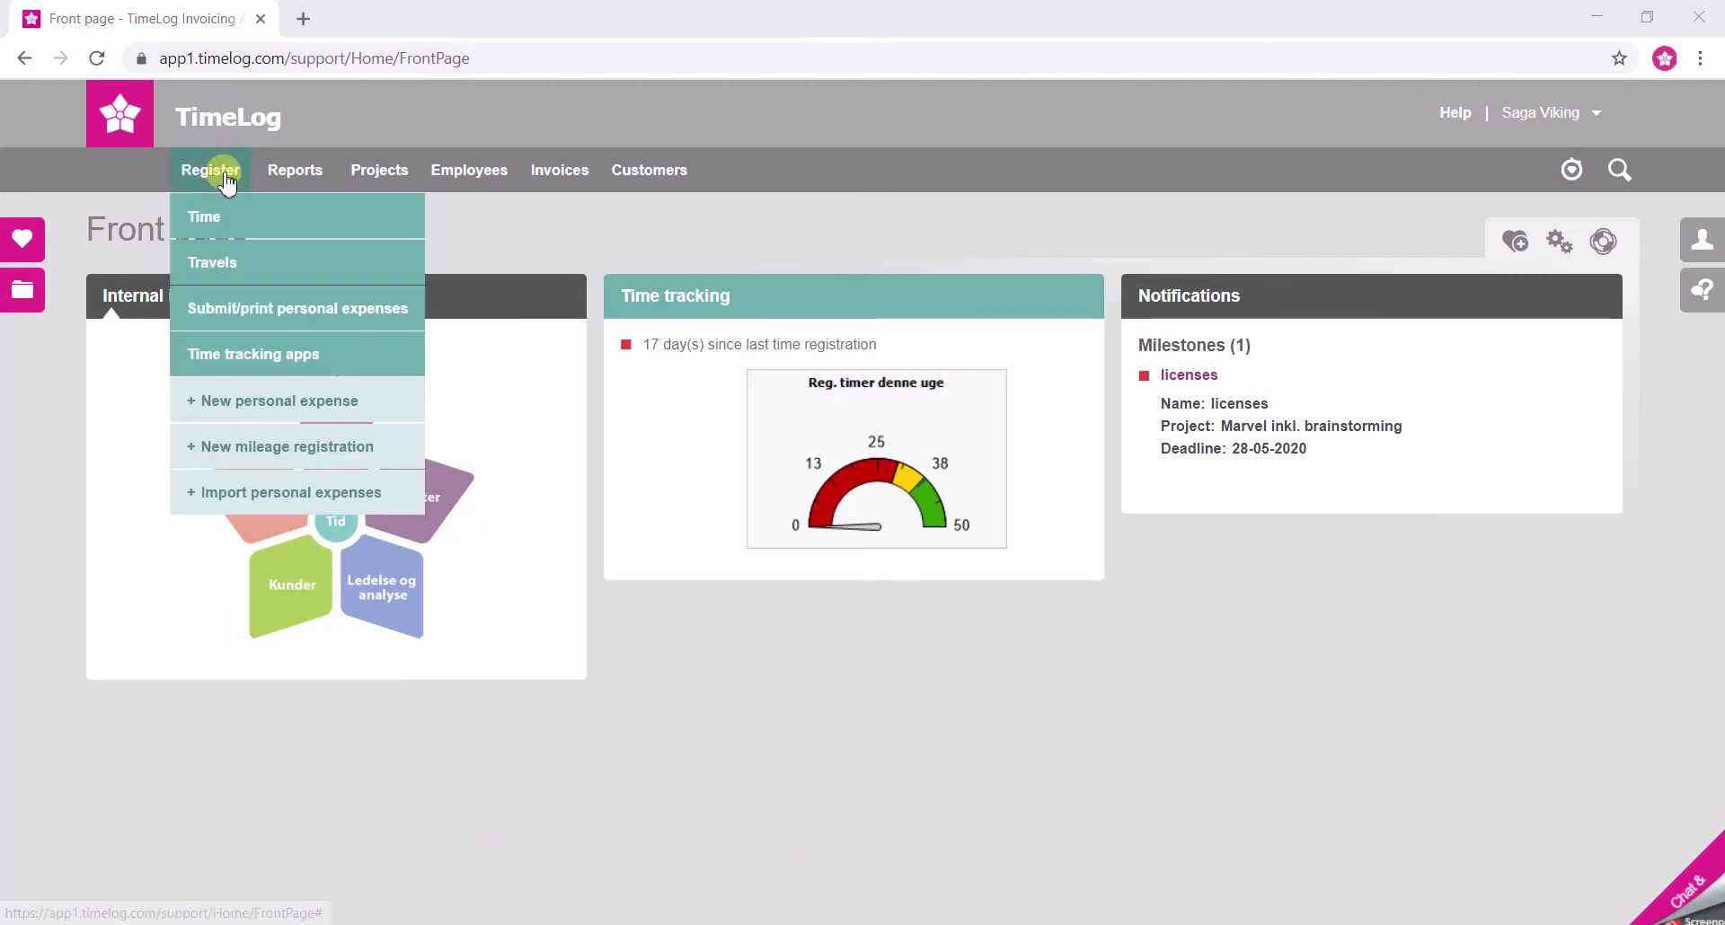
# Open the Time registration sheet for week 22 (25–31 May 2020) and scroll to the Absence rows
pyautogui.click(225, 221)
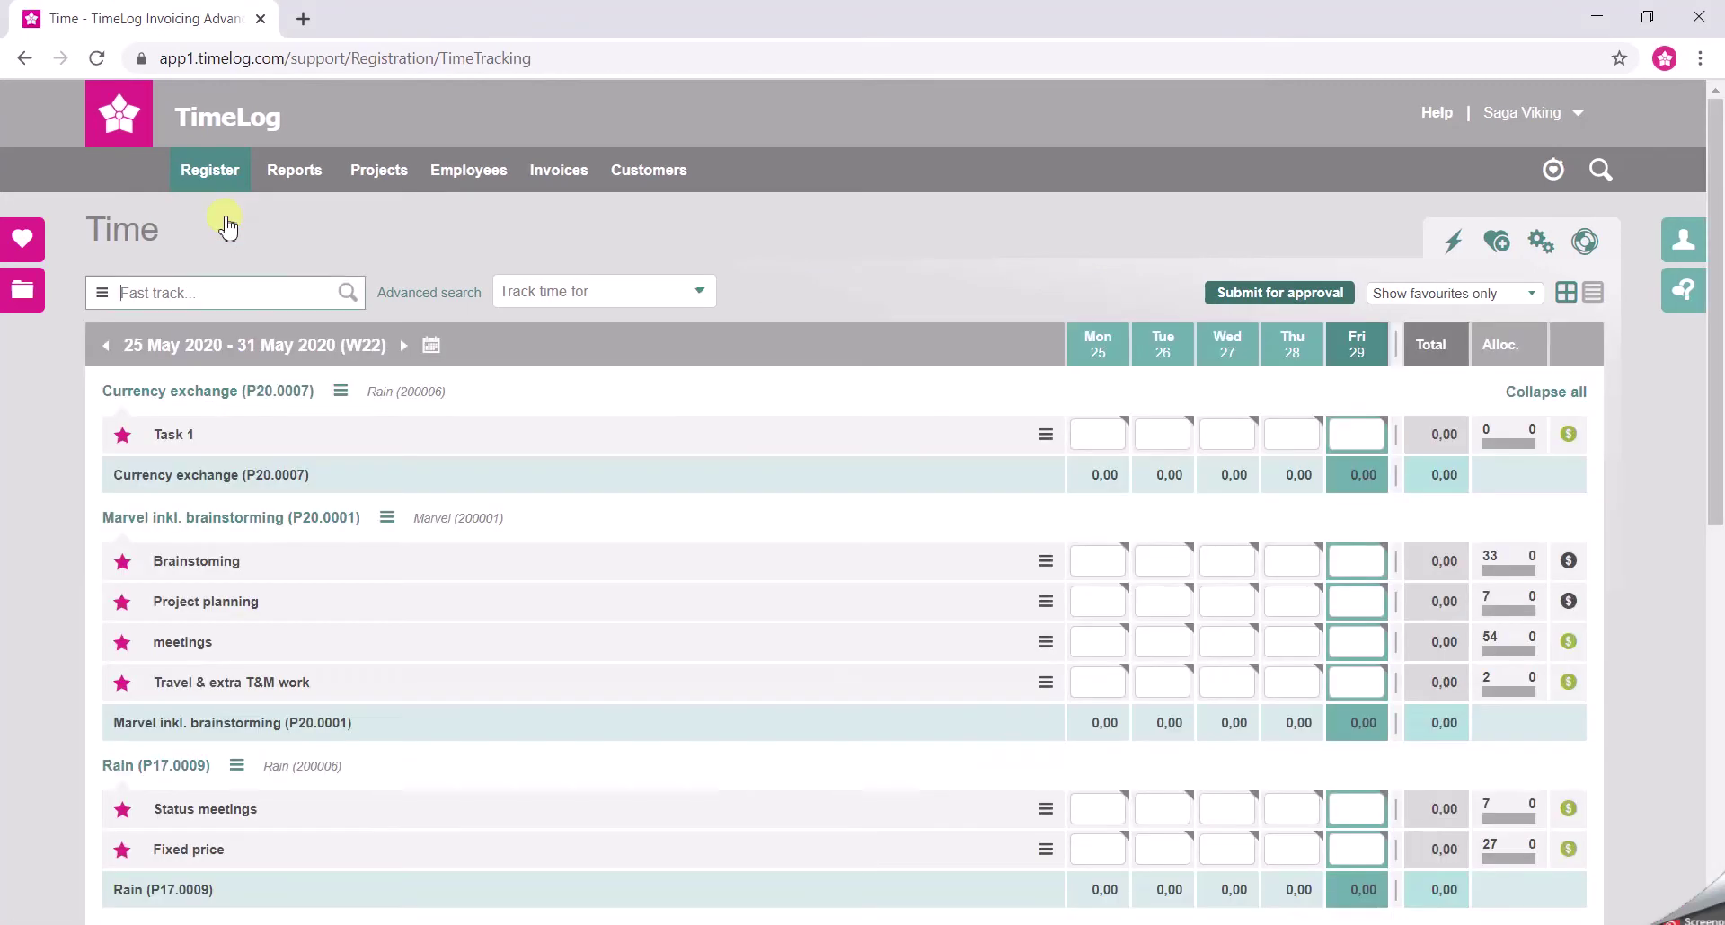
pyautogui.scroll(-5, 227, 226)
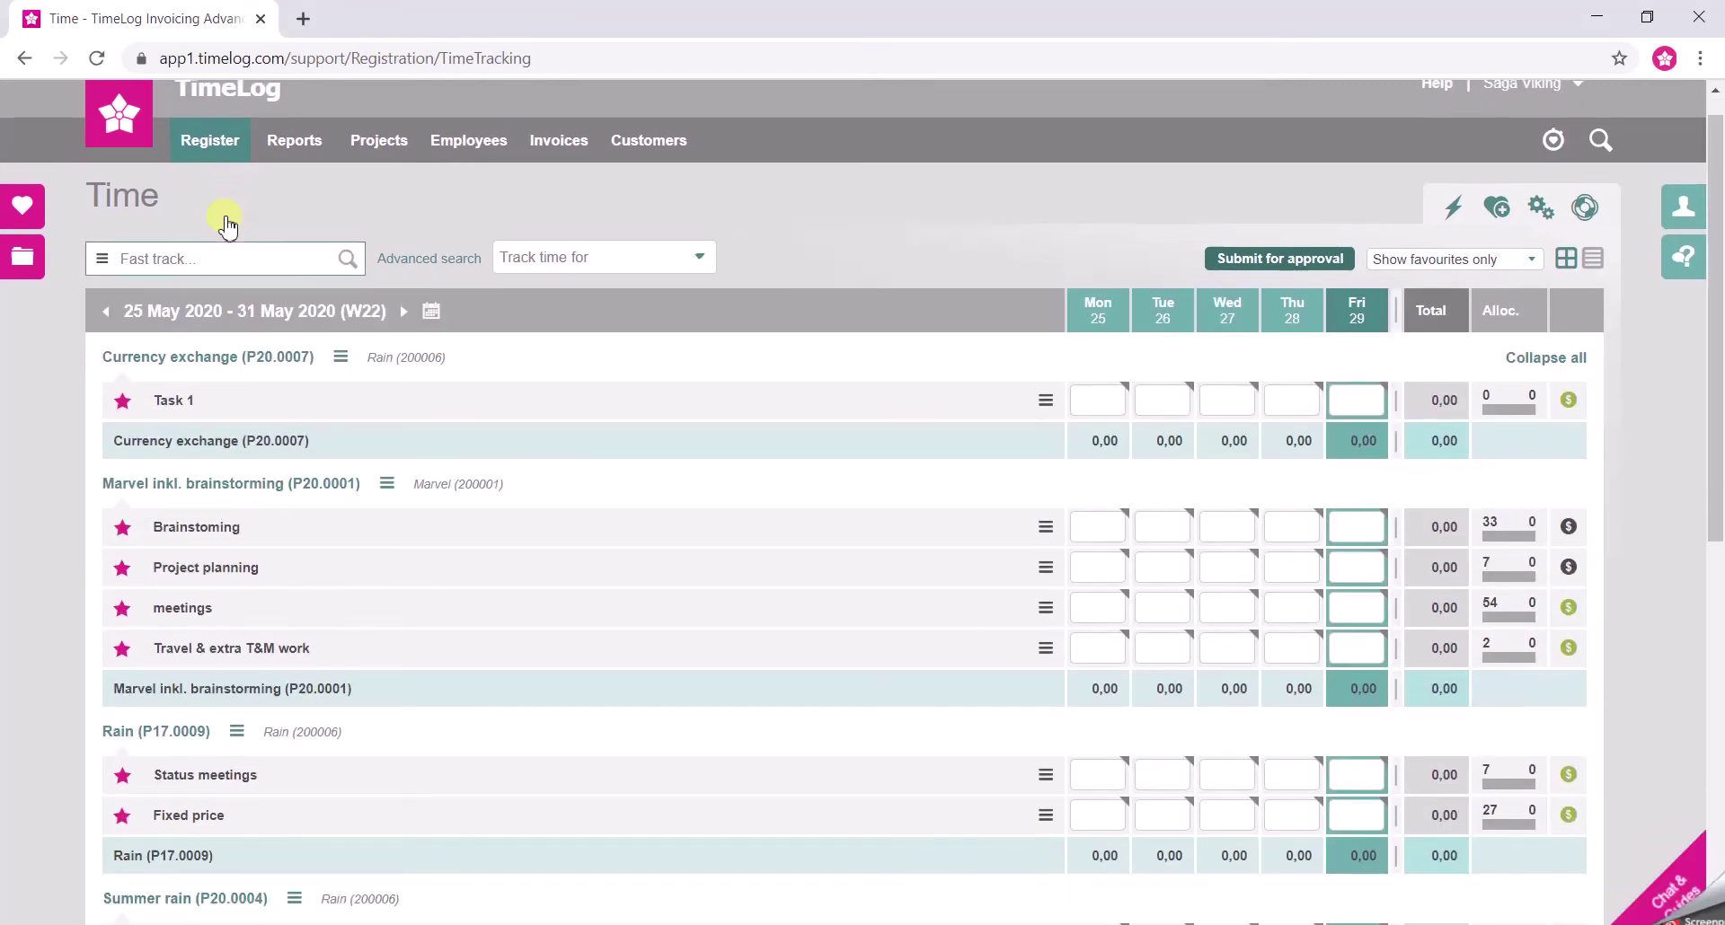
pyautogui.scroll(-1, 227, 226)
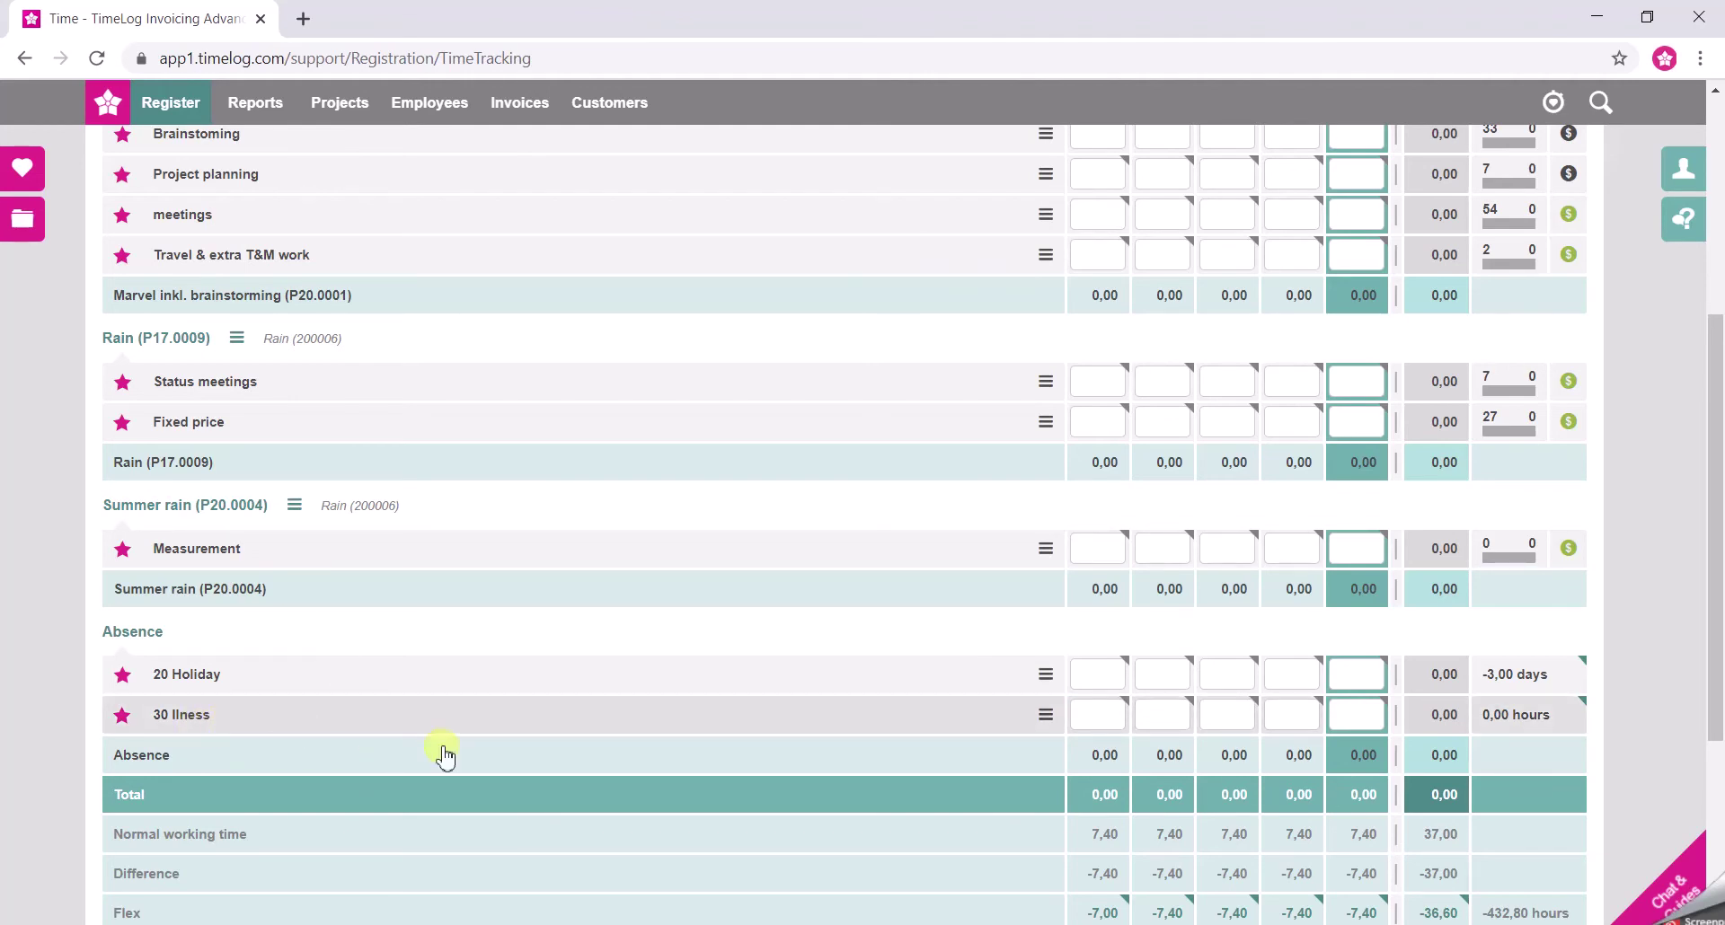
# Enter 7,4 hours of 30 Illness in Monday 25 May's cell
pyautogui.click(1117, 715)
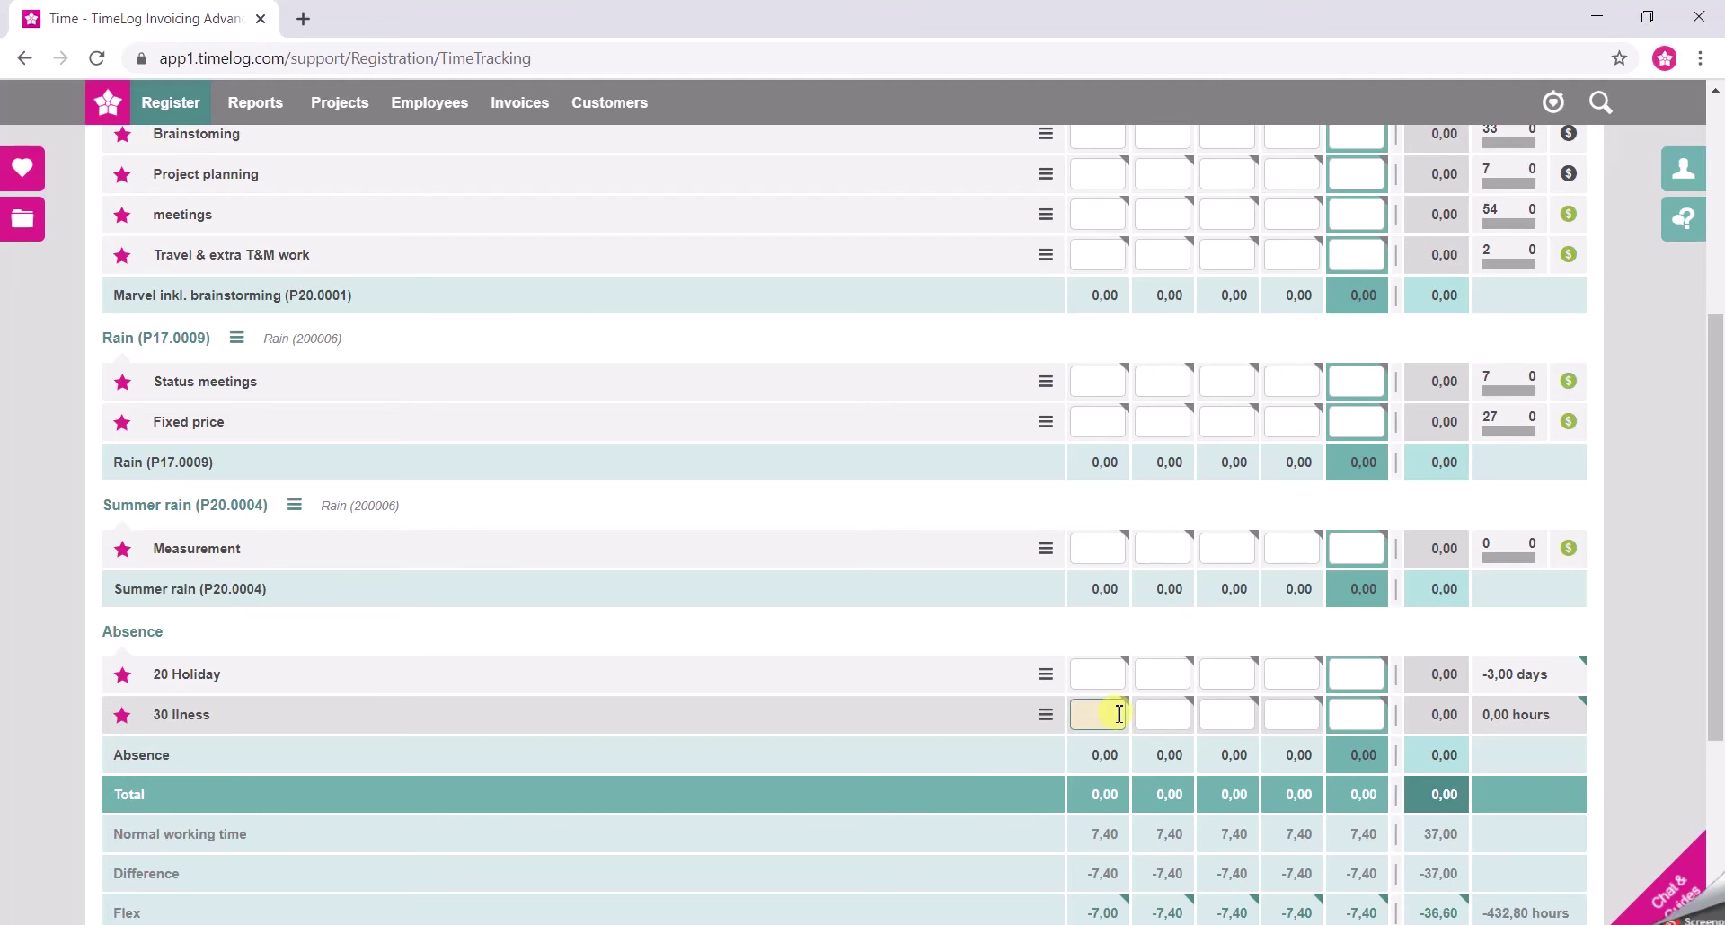
pyautogui.write('7,4')
pyautogui.press('Tab')
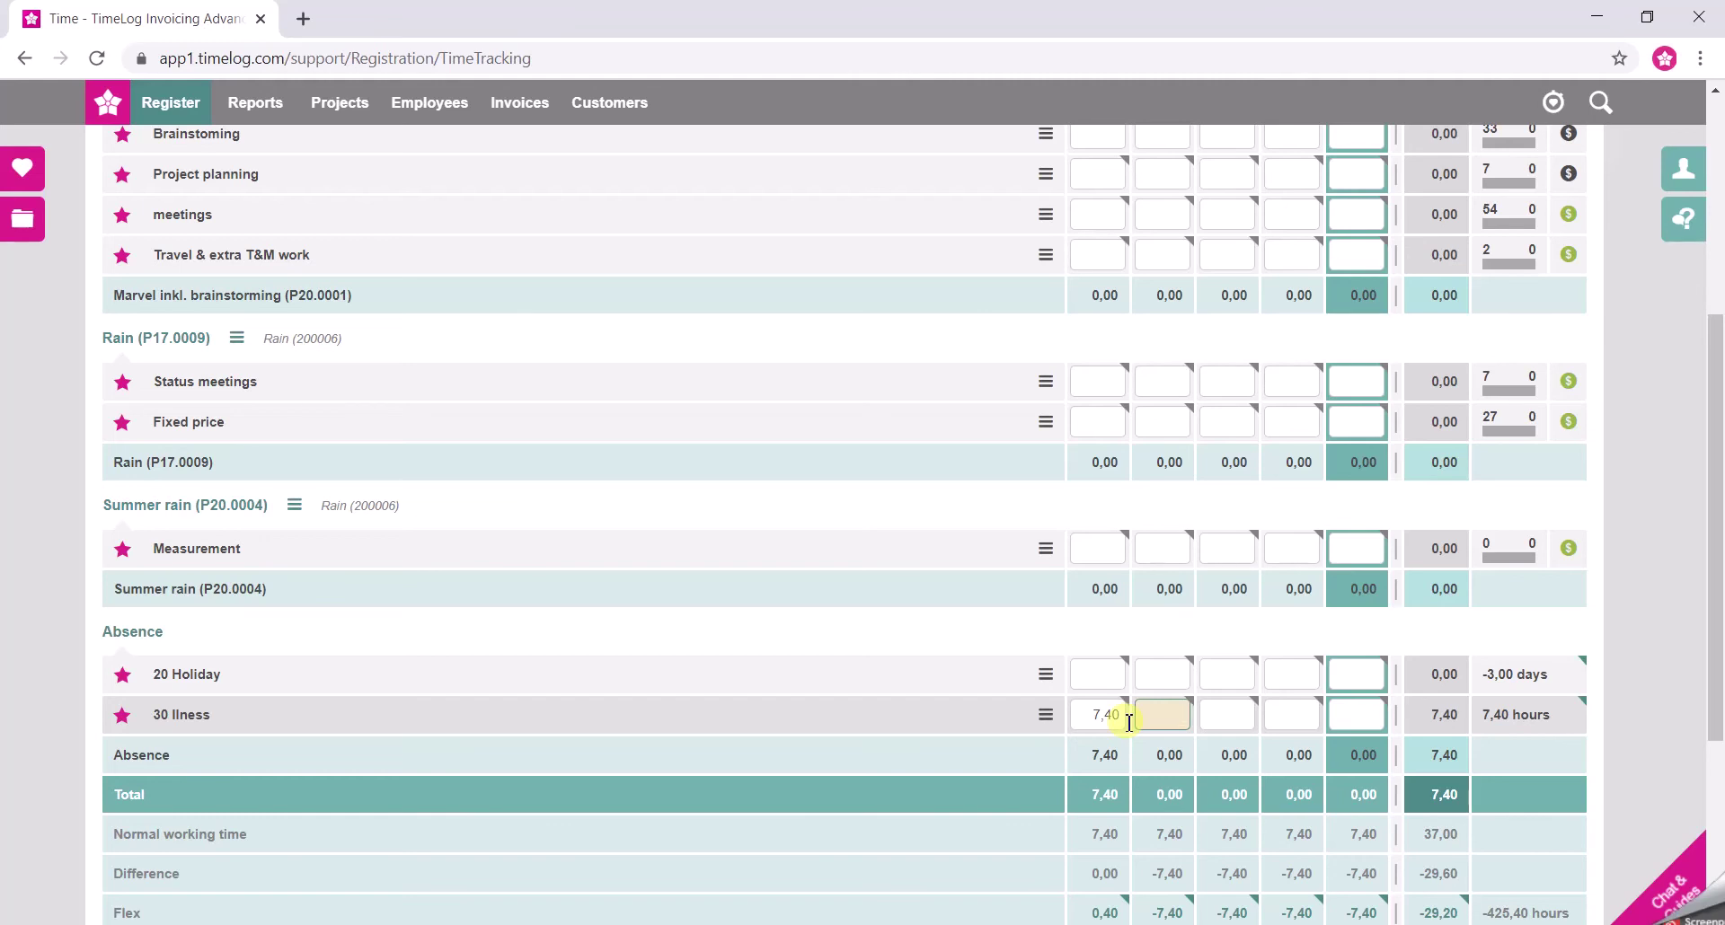
pyautogui.click(1168, 676)
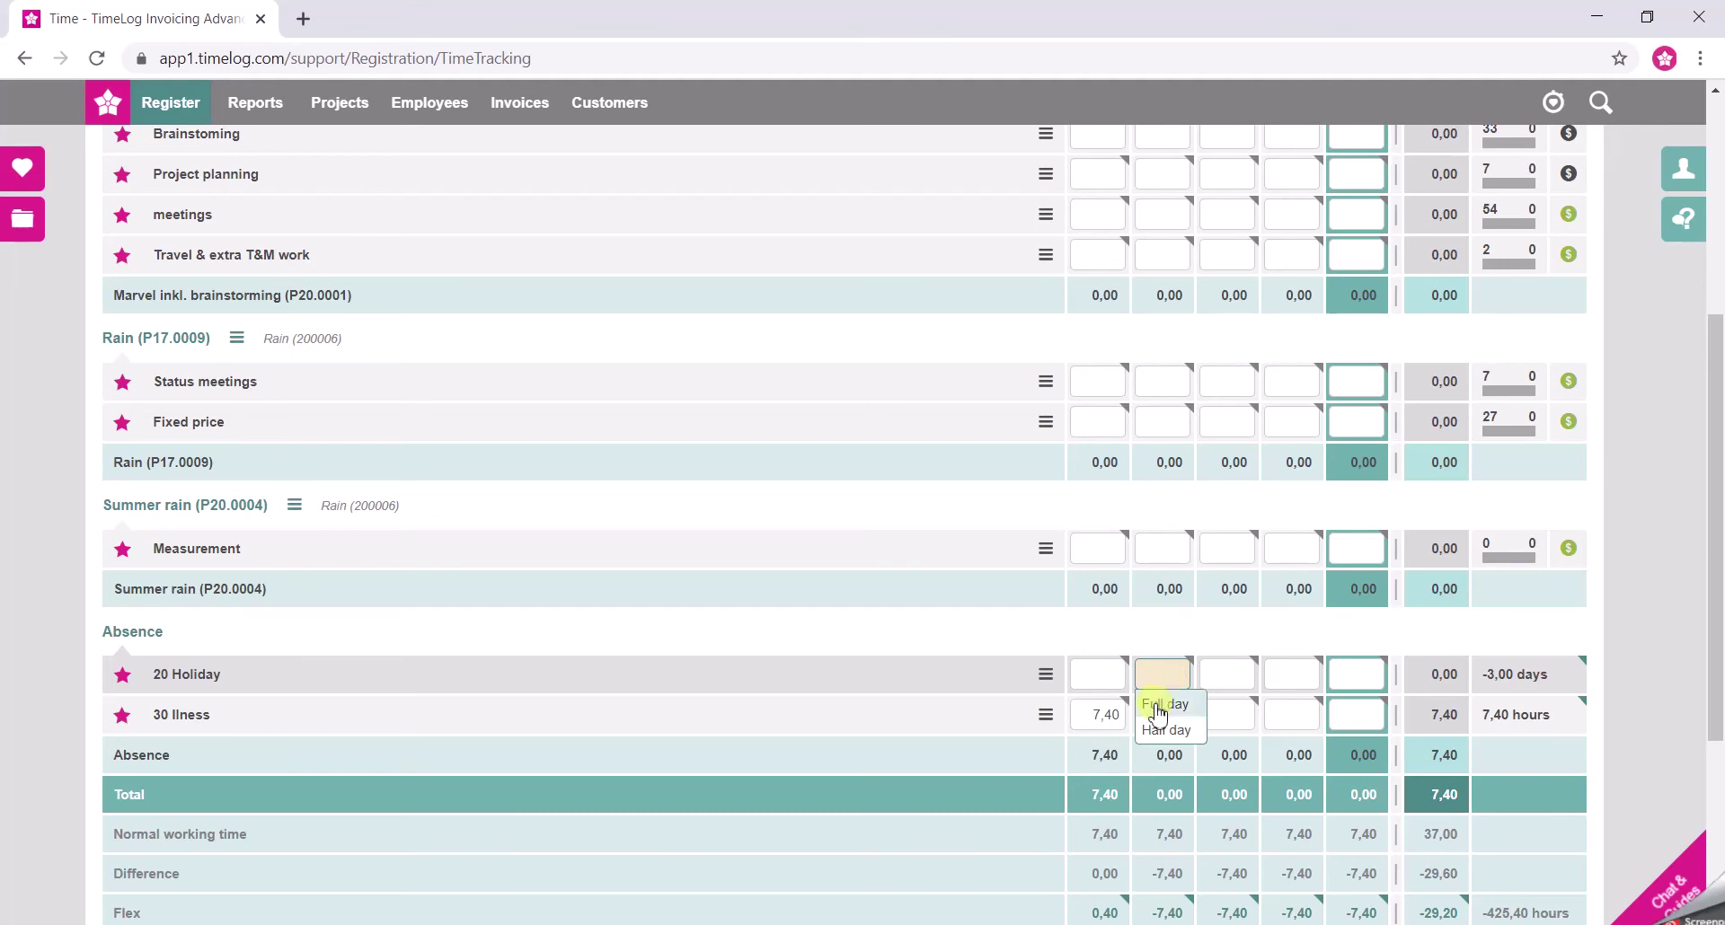
# Mark Tuesday 26 and Wednesday 27 May as Full day 20 Holiday, 7,40 hours each
pyautogui.click(1158, 705)
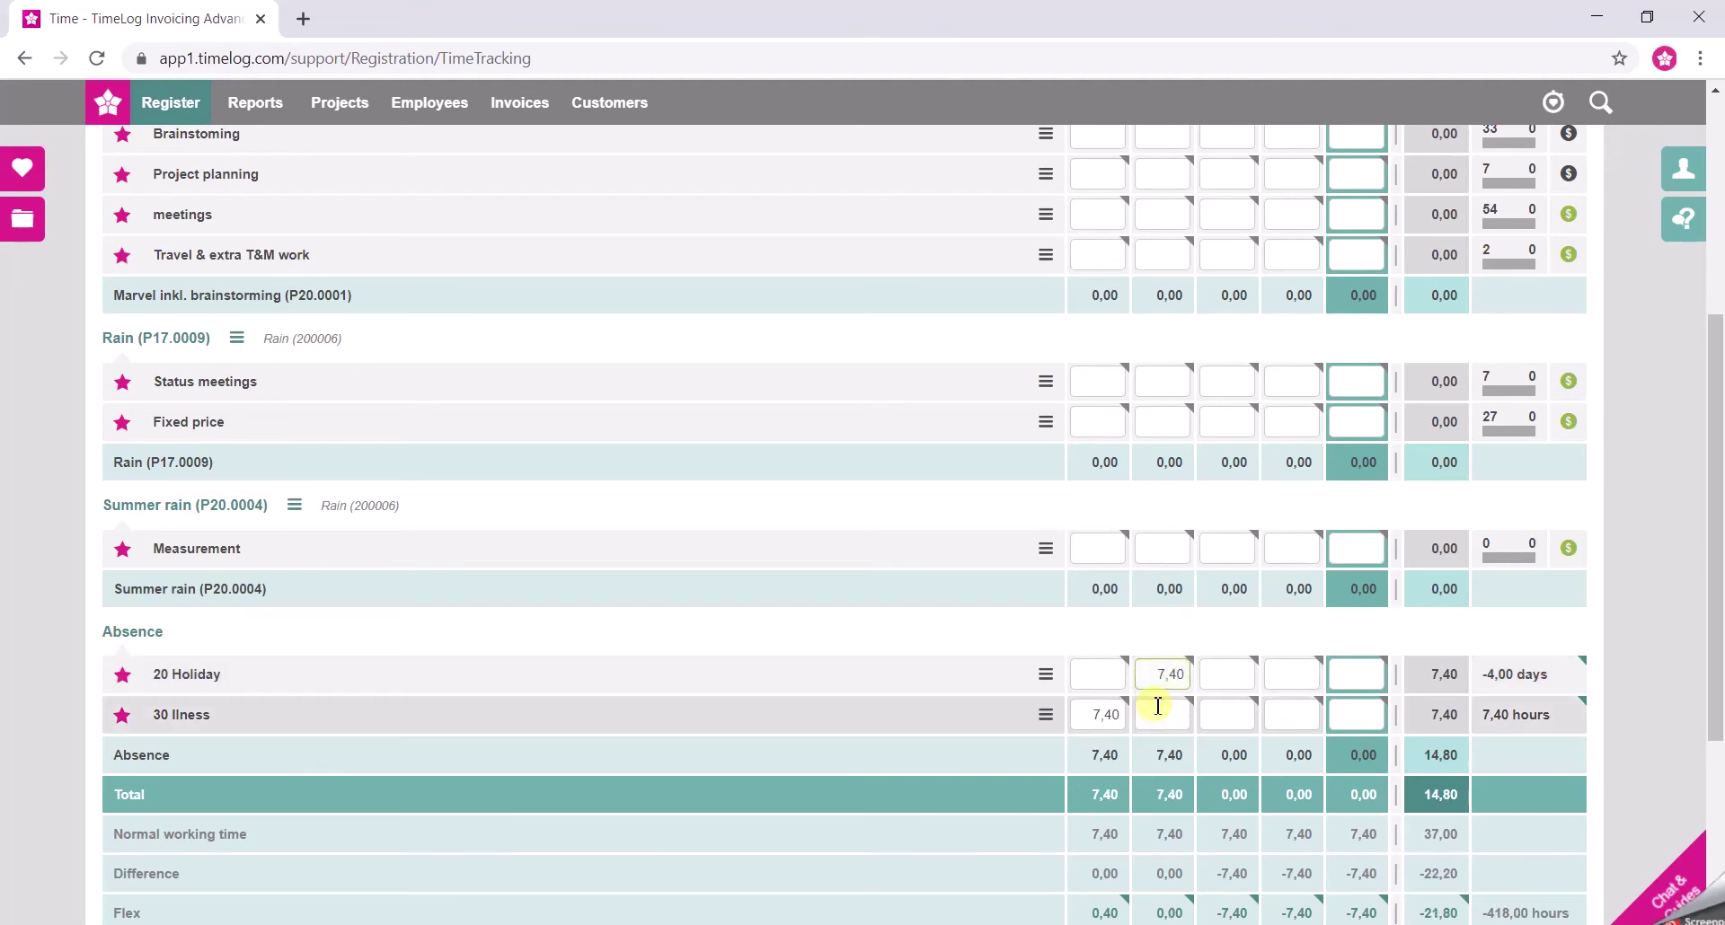
pyautogui.click(1237, 665)
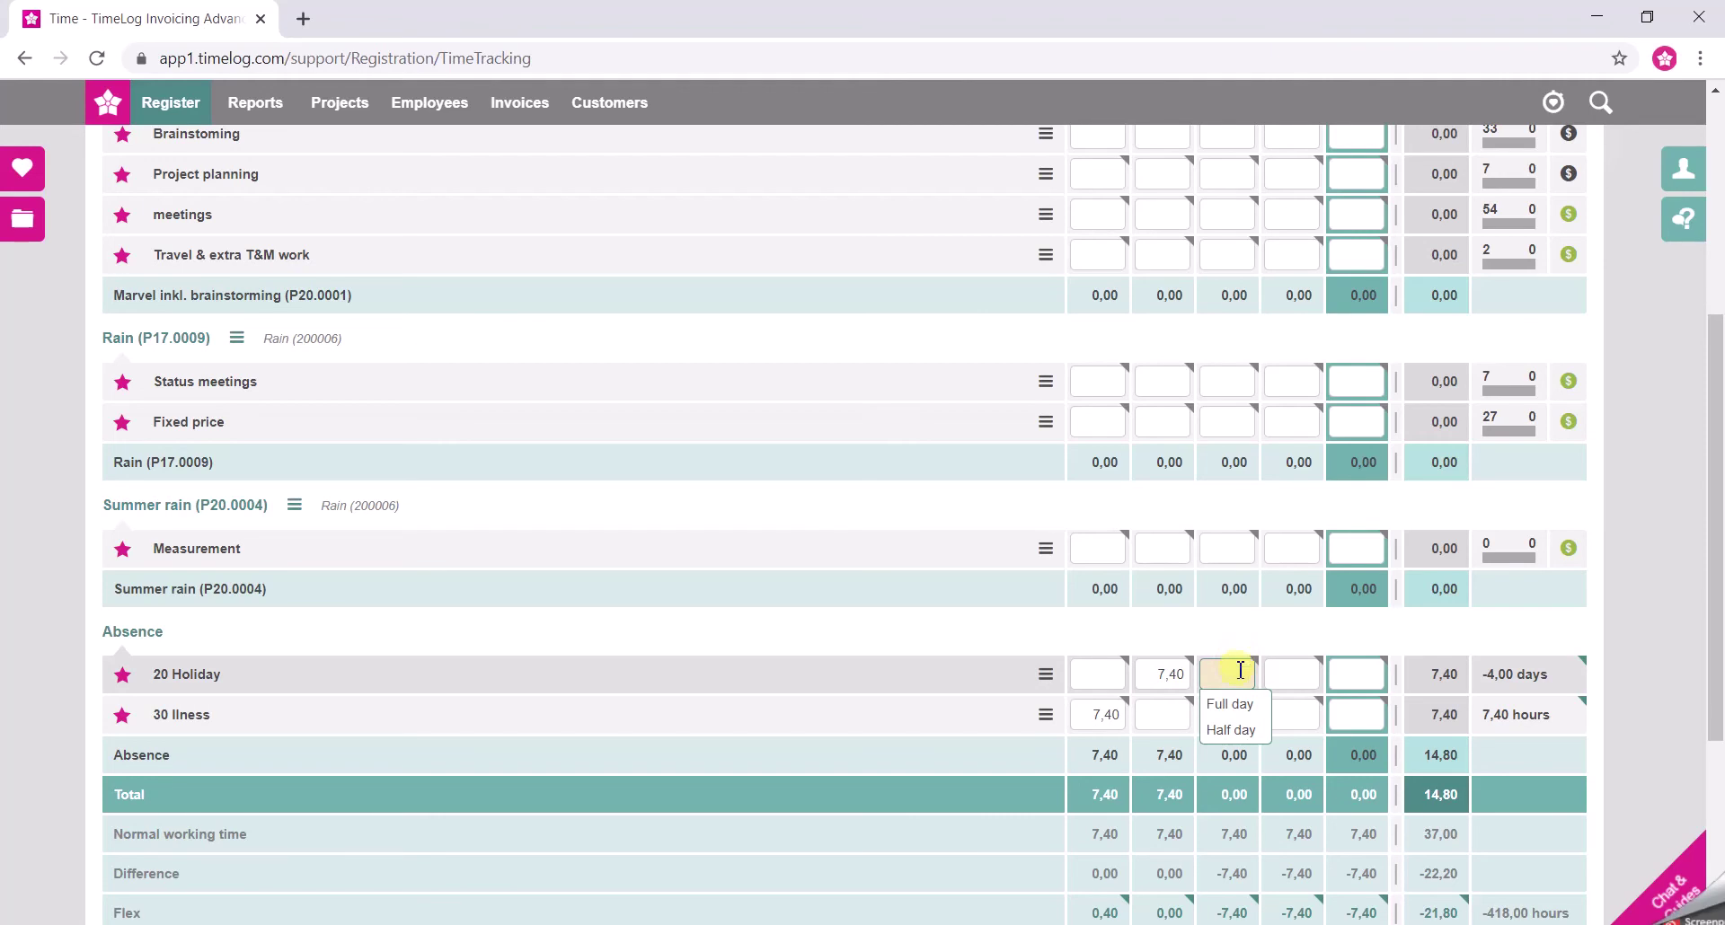
pyautogui.click(1238, 704)
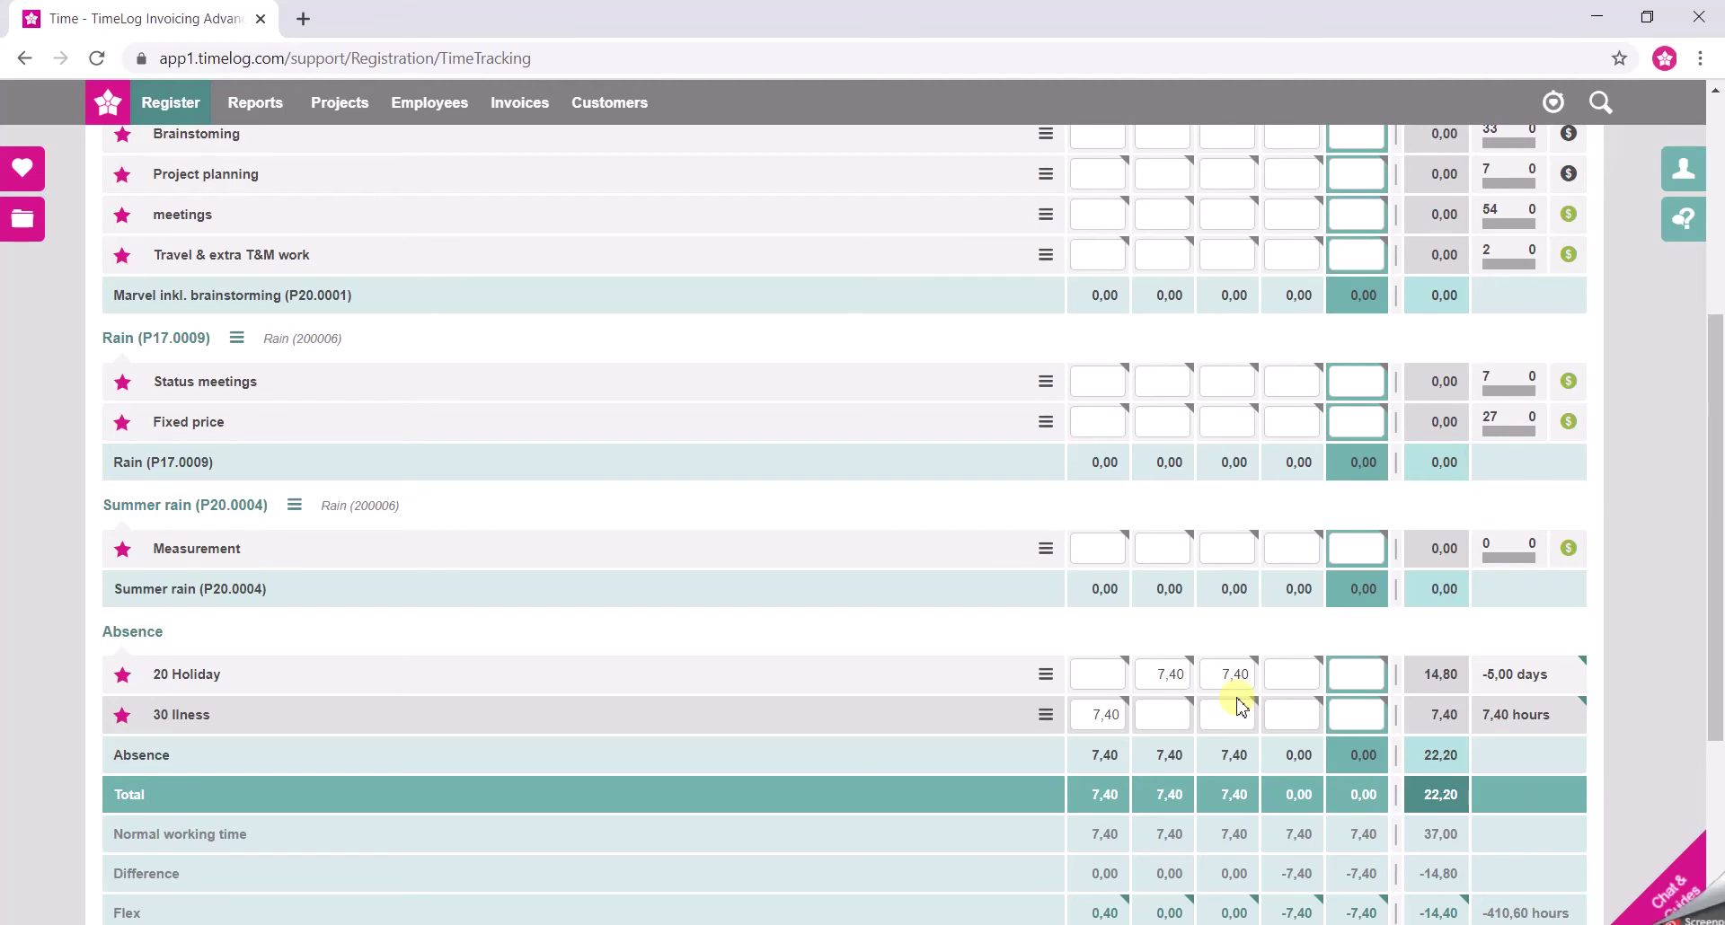
# Start a Register for several days holiday entry beginning 1 June 2020
pyautogui.click(1045, 680)
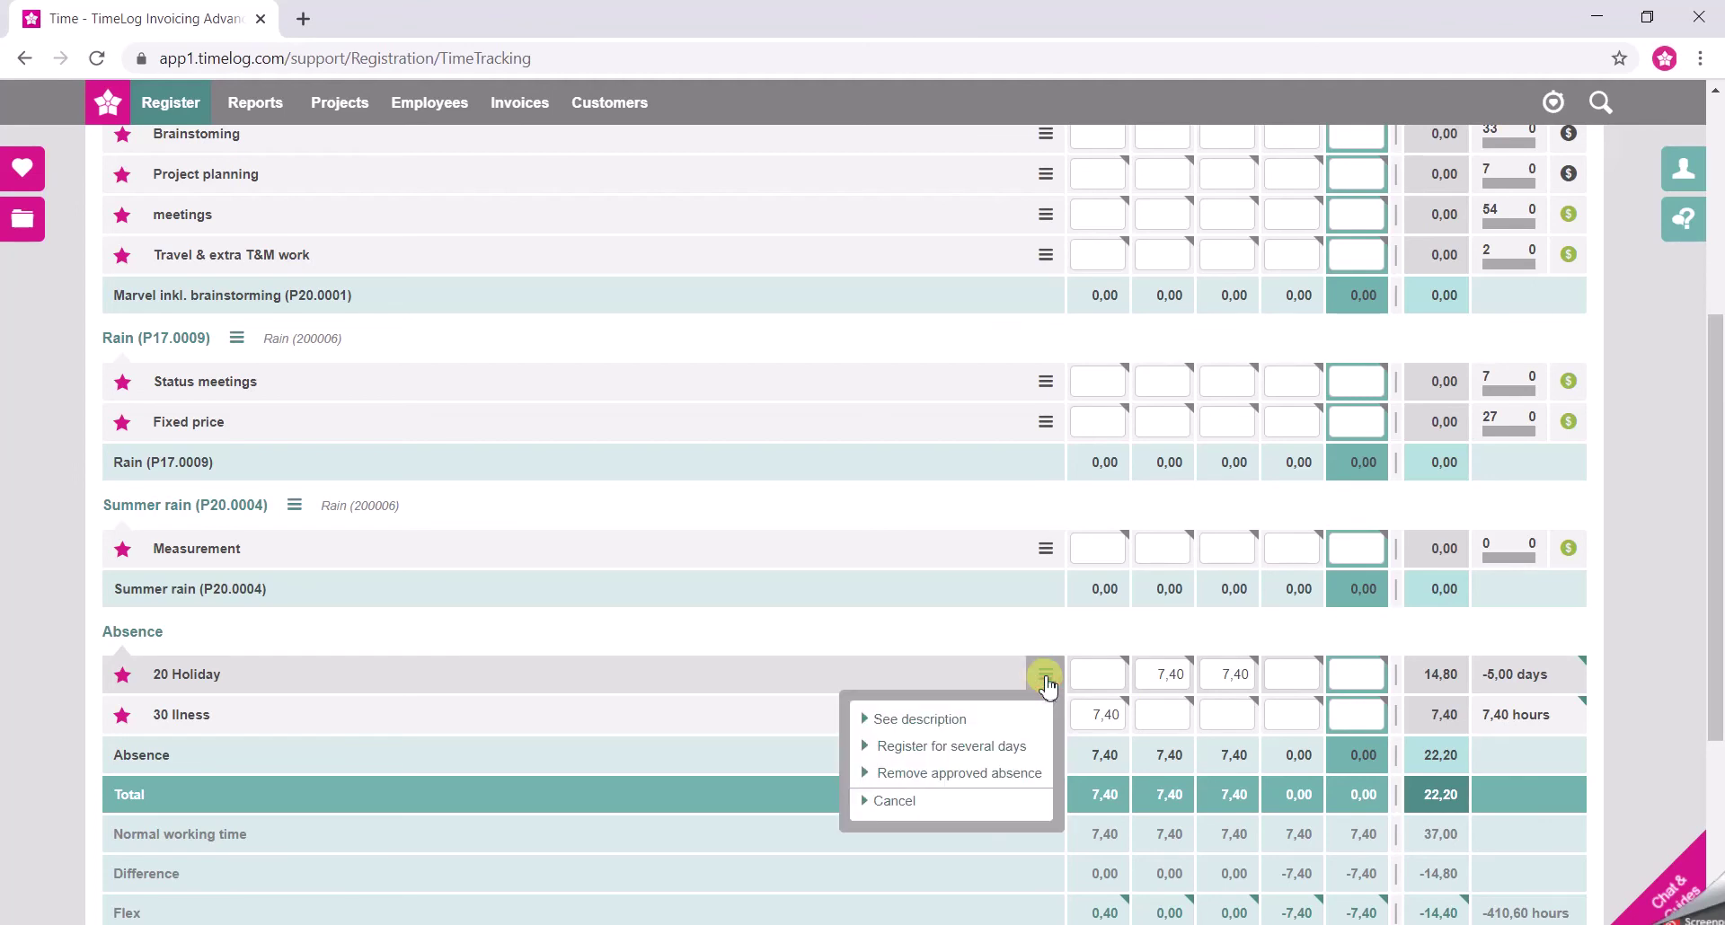
pyautogui.click(972, 751)
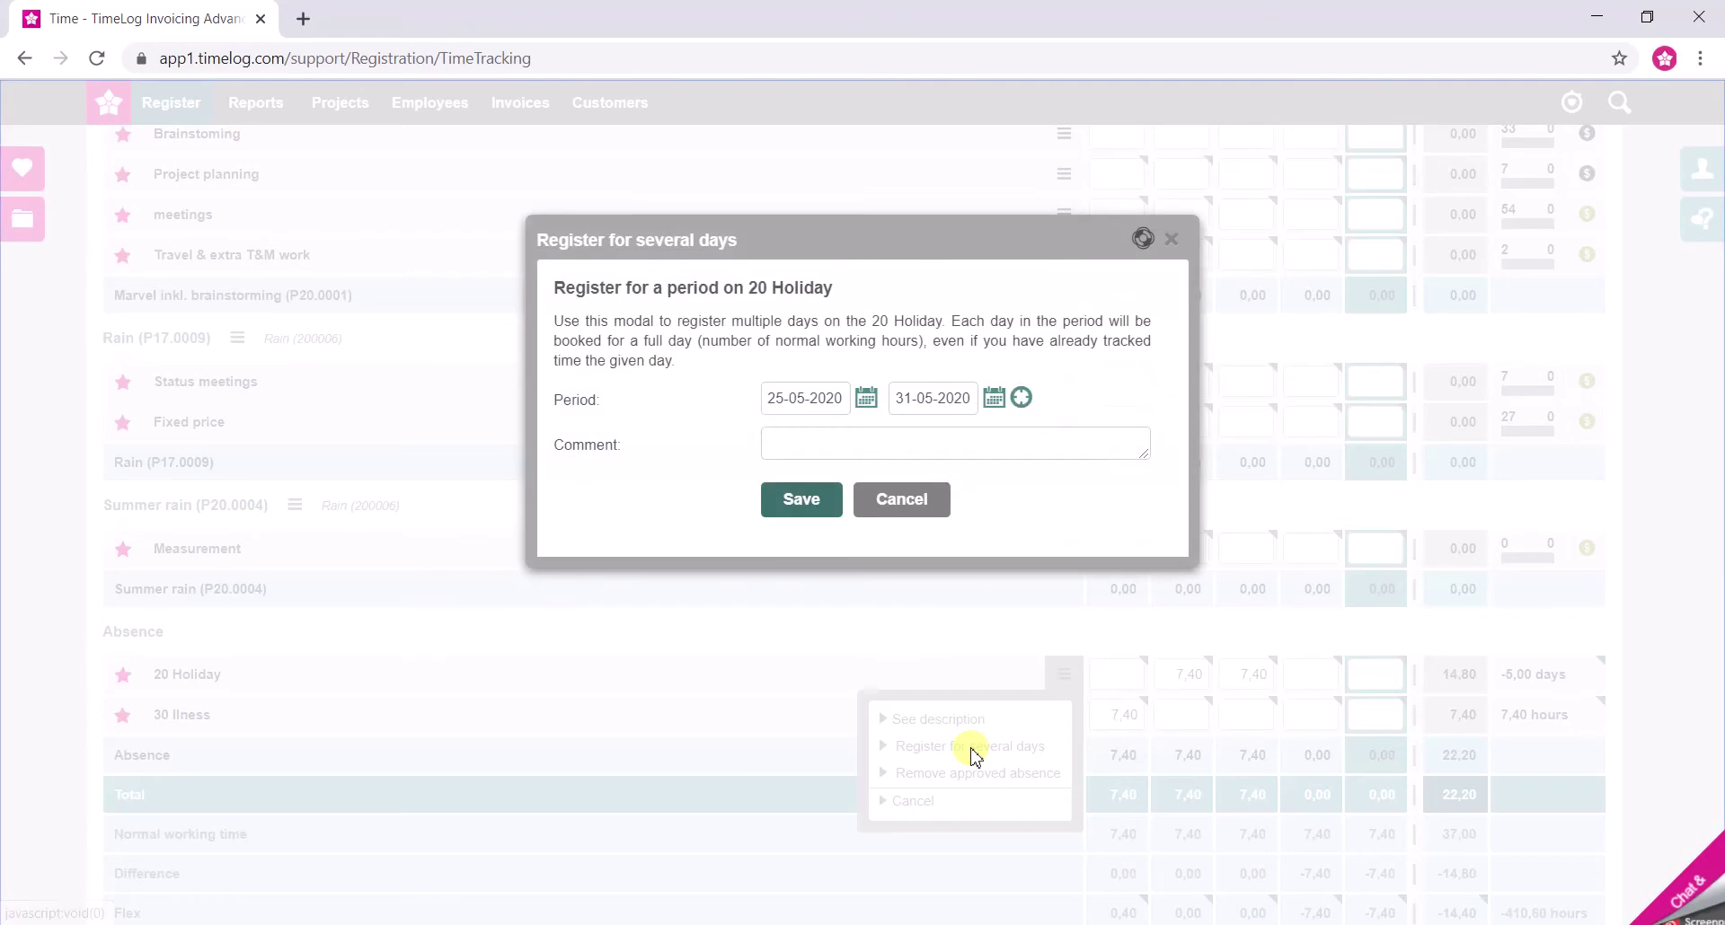
pyautogui.click(866, 398)
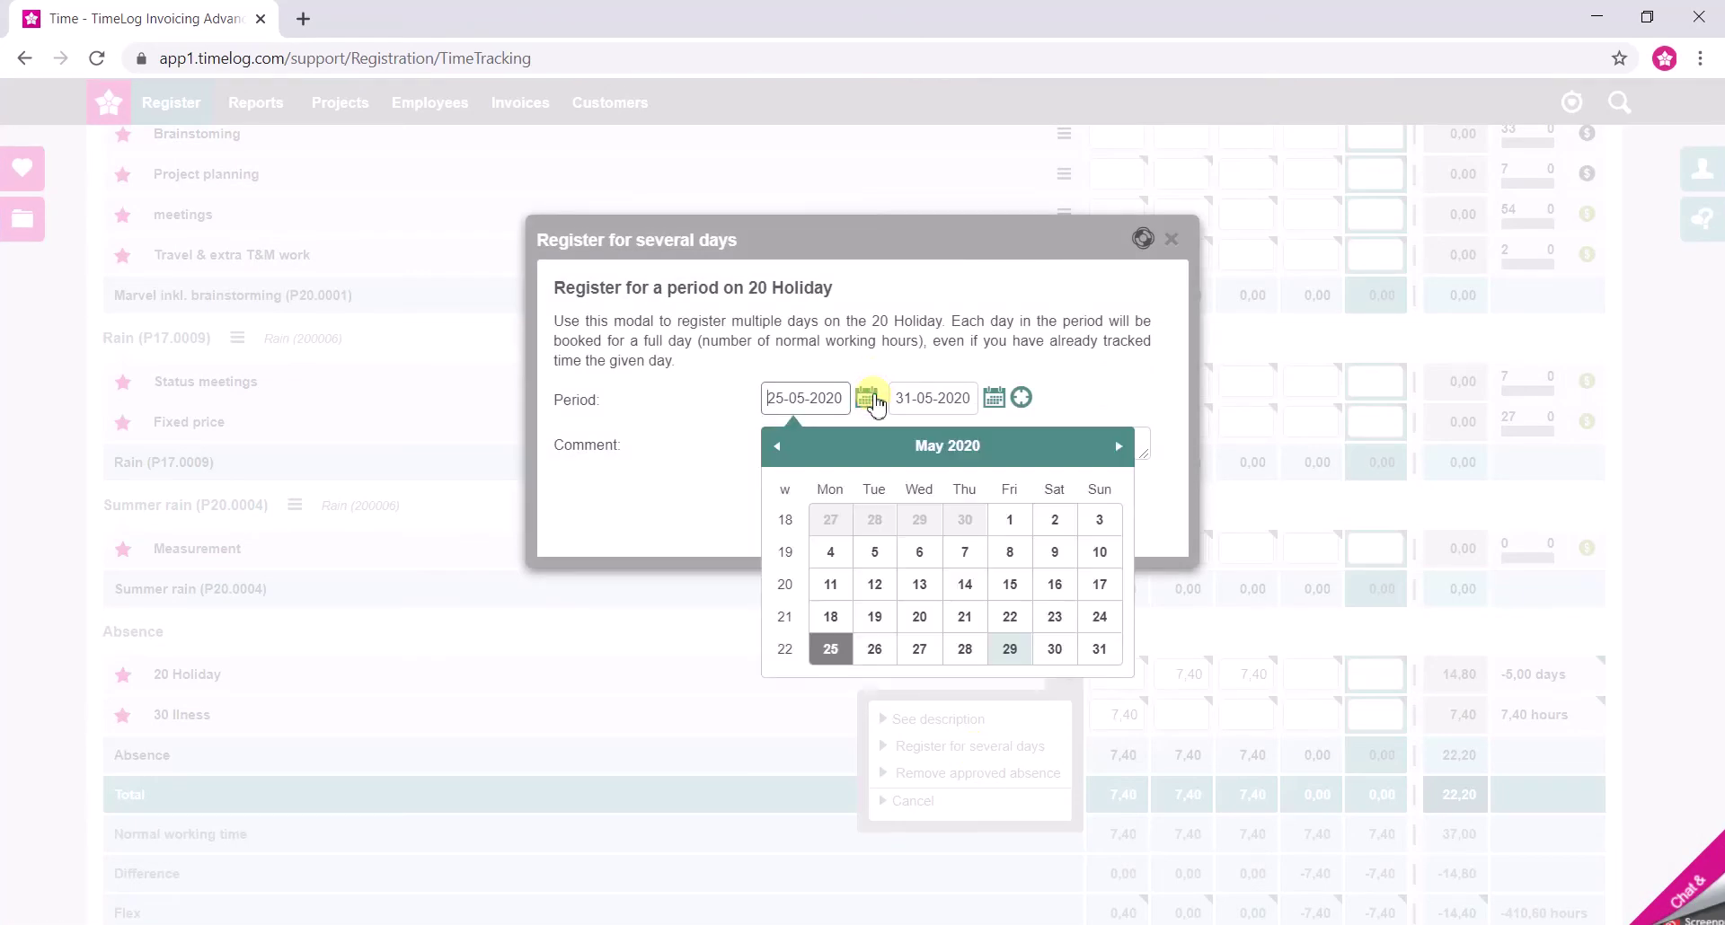
pyautogui.click(1118, 447)
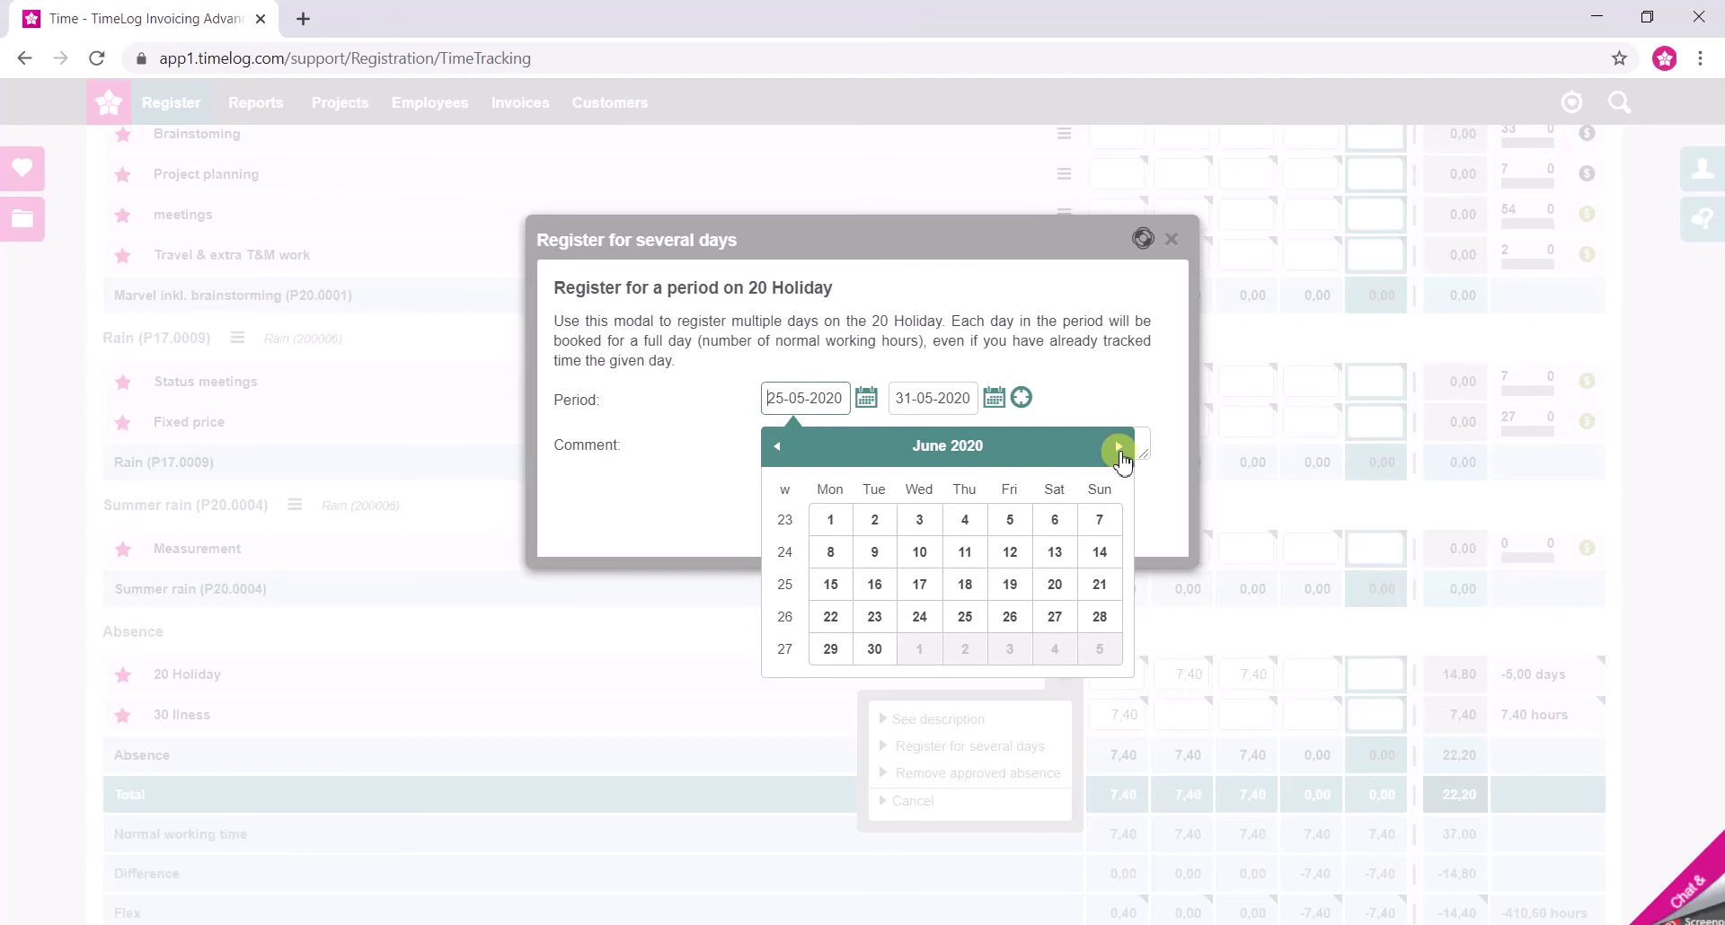
pyautogui.click(830, 520)
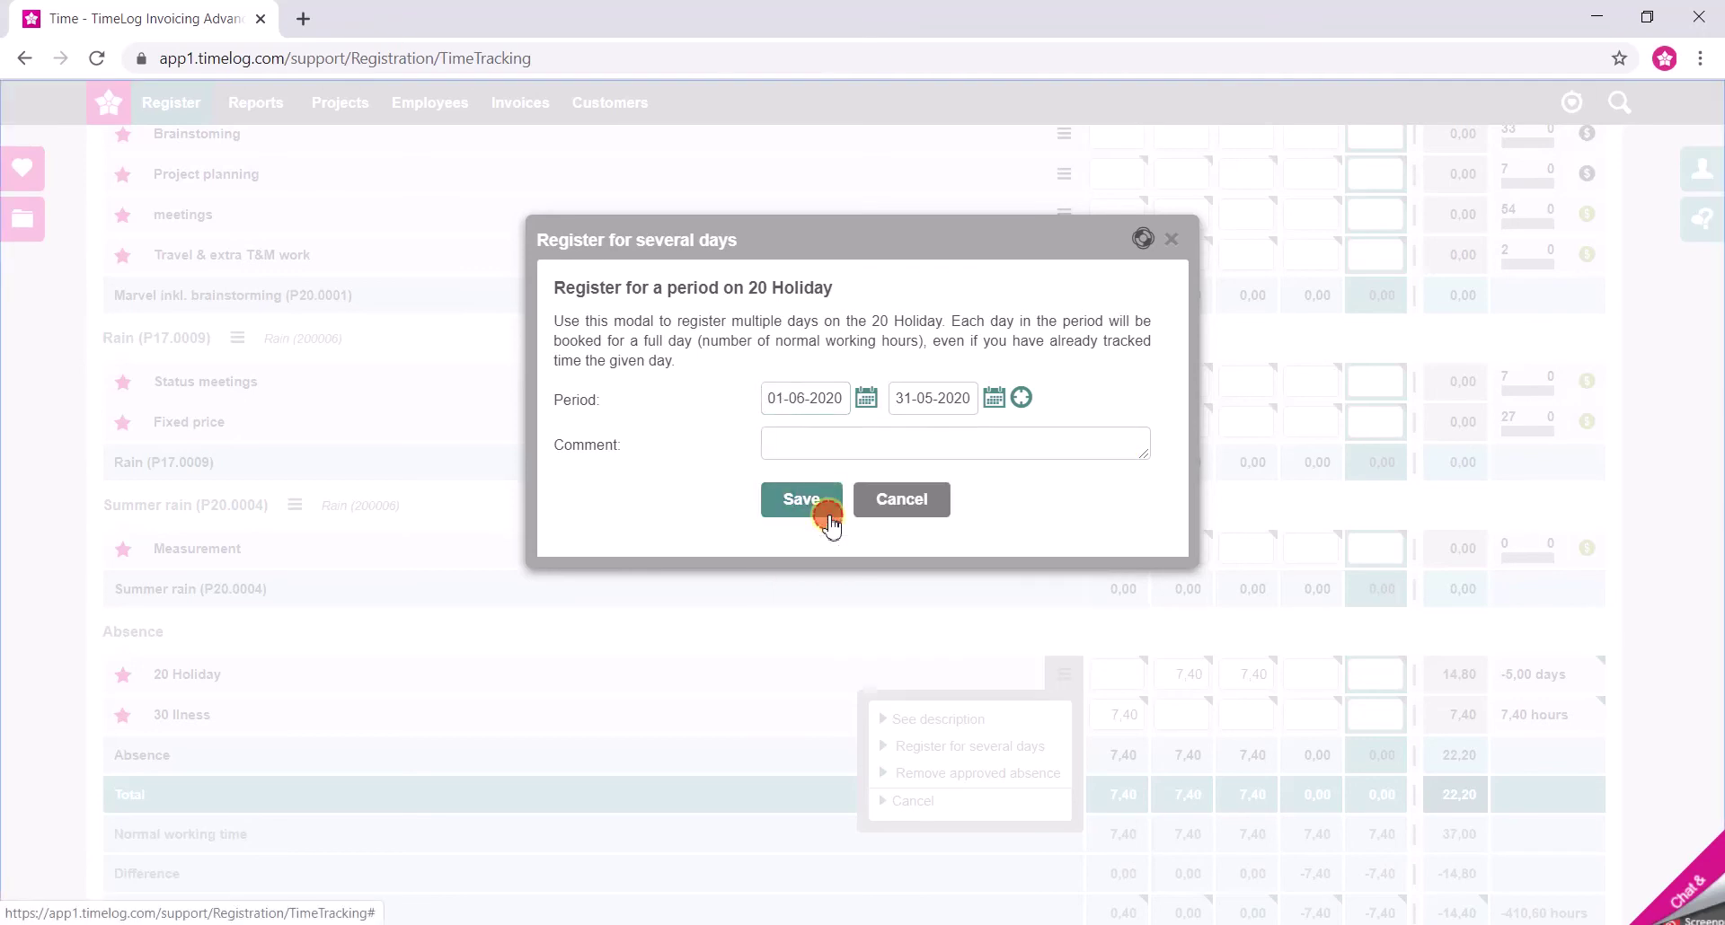
pyautogui.click(993, 398)
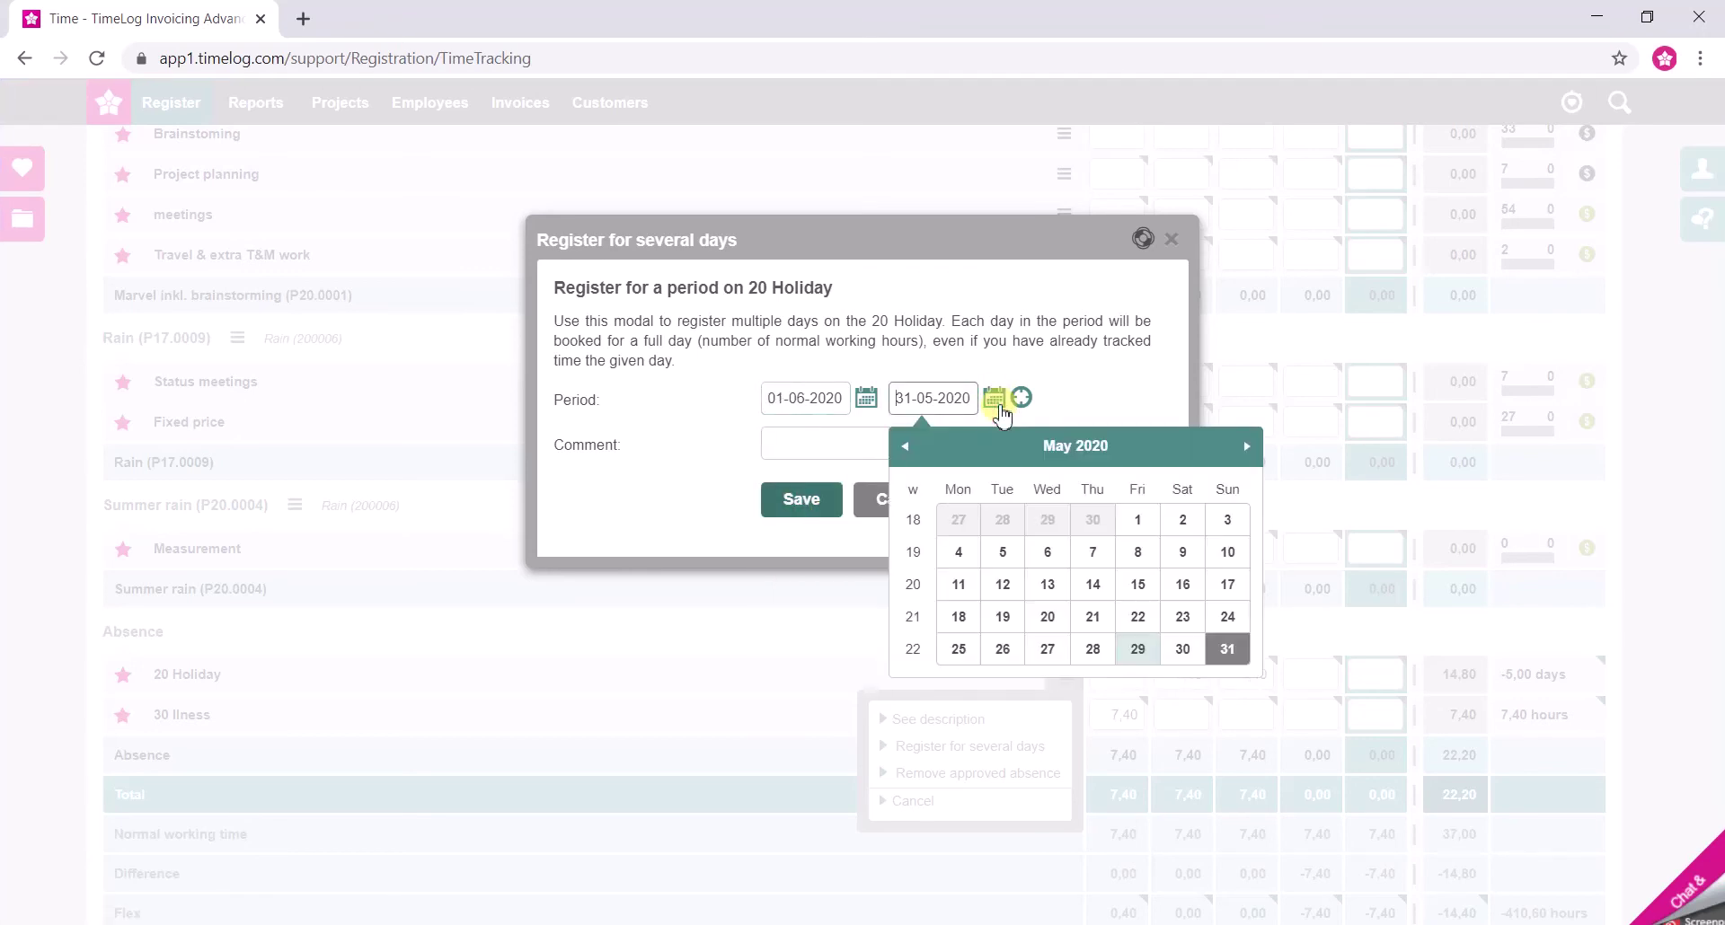
pyautogui.click(958, 616)
# Add a vacation comment to the holiday period and try to save it
pyautogui.click(835, 444)
pyautogui.write('Saga vacatio n')
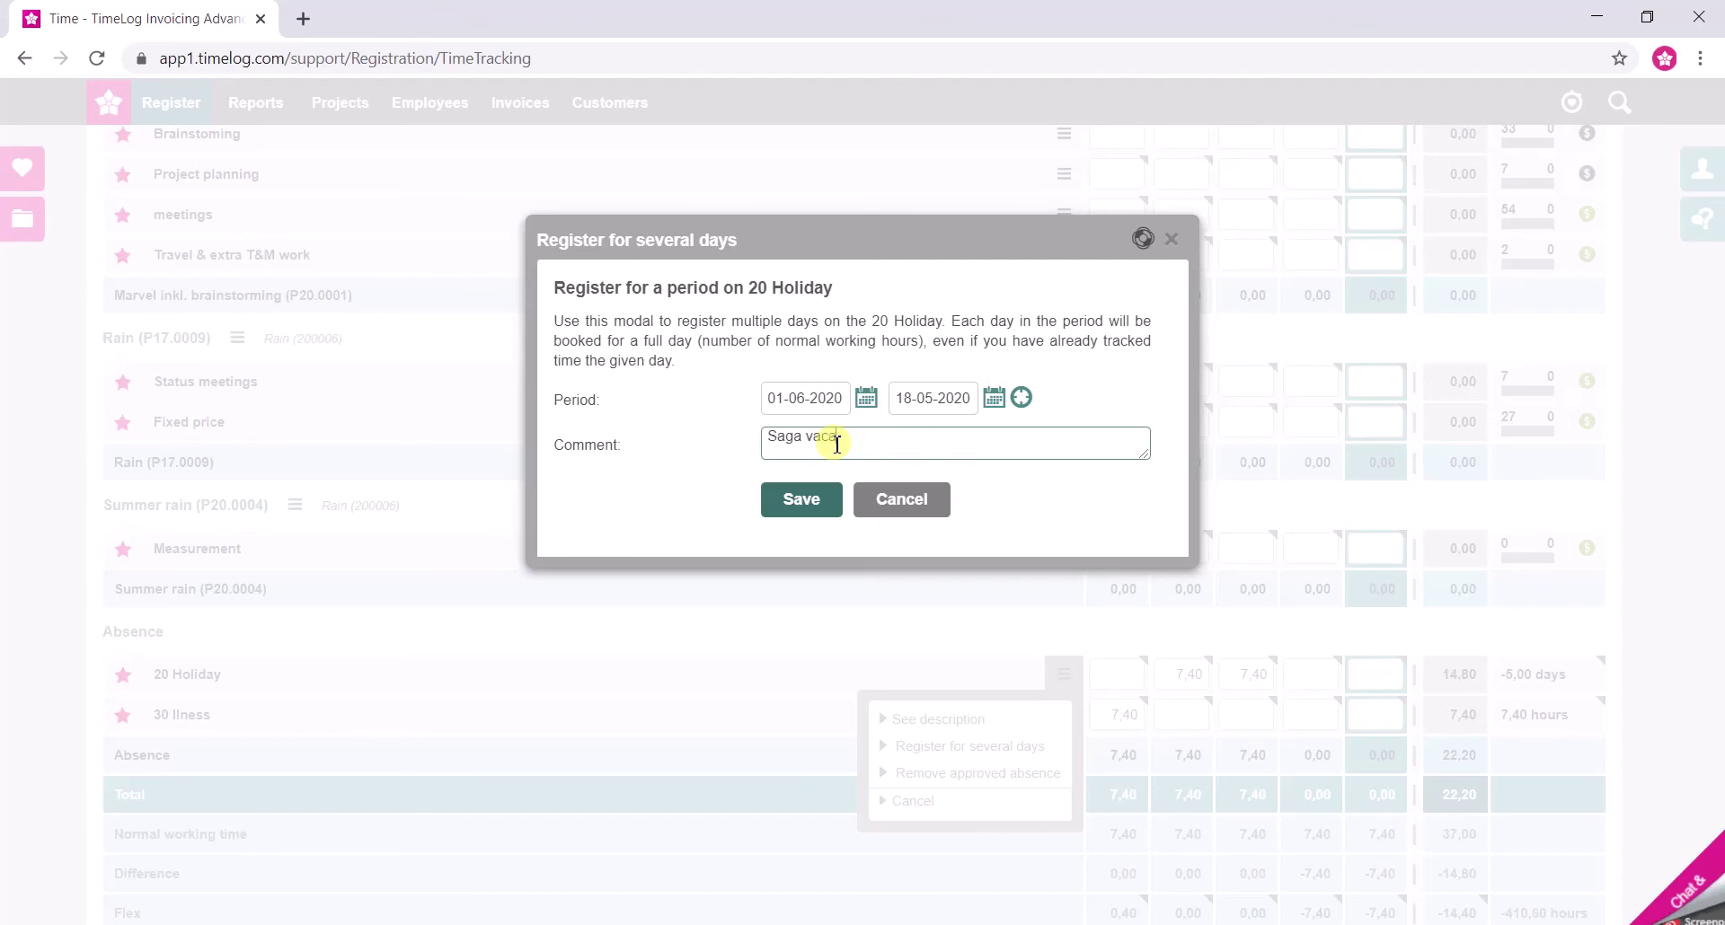
pyautogui.press('BackSpace')
pyautogui.press('BackSpace')
pyautogui.write('n')
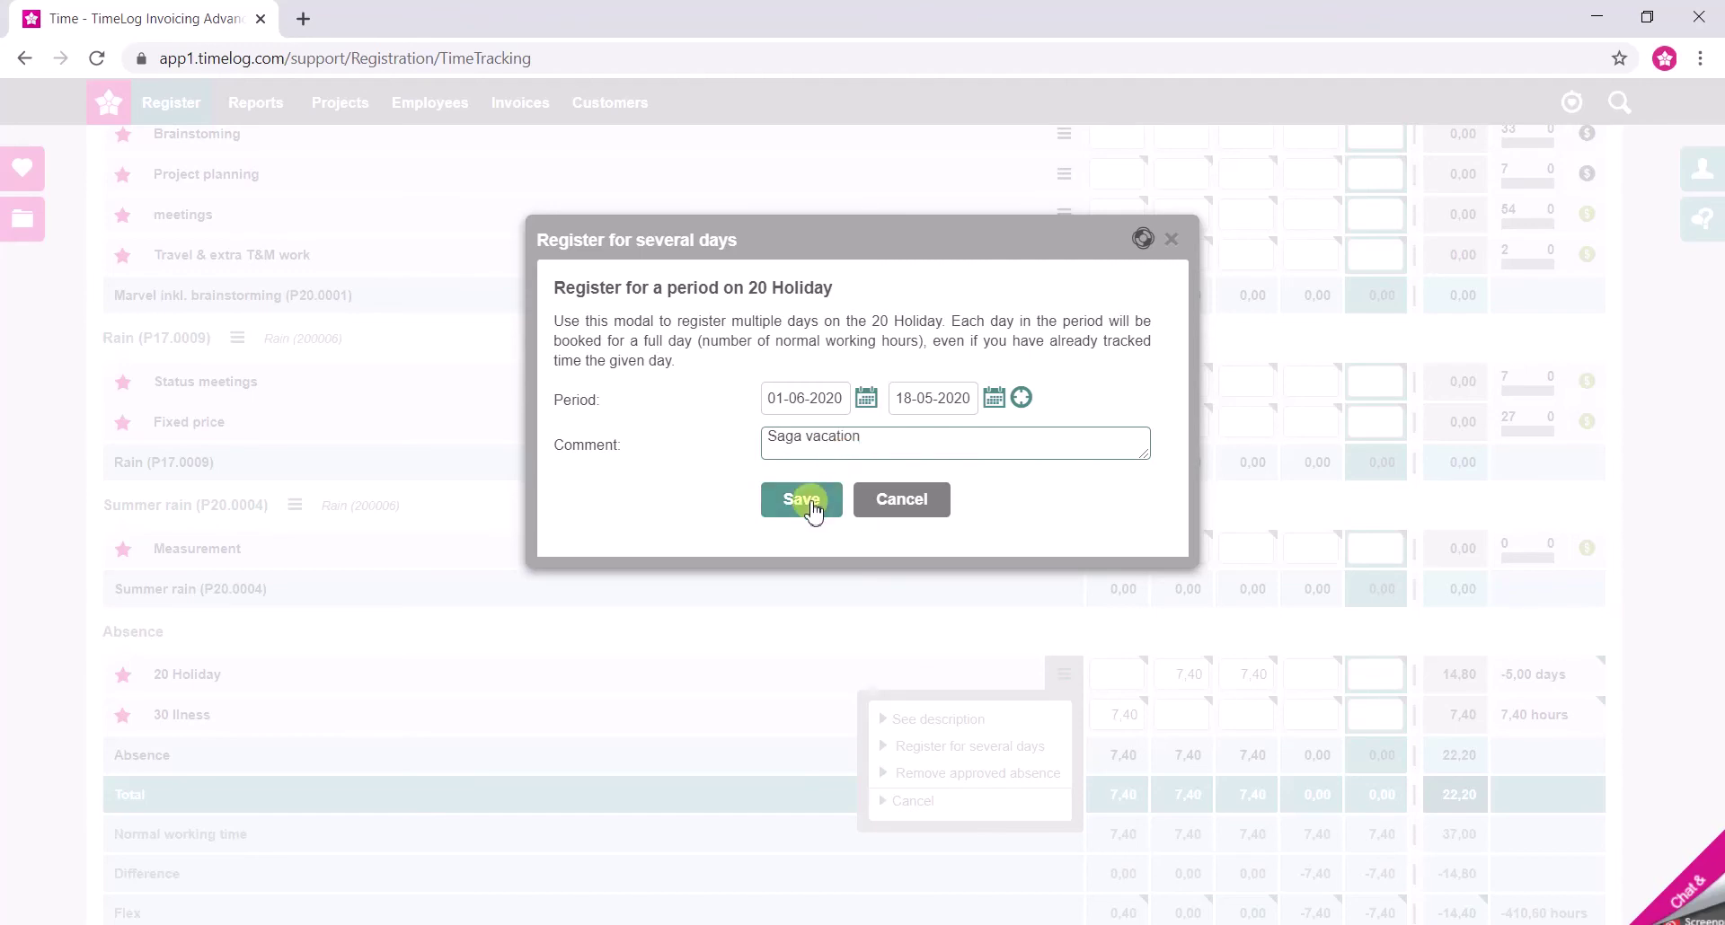
pyautogui.click(809, 501)
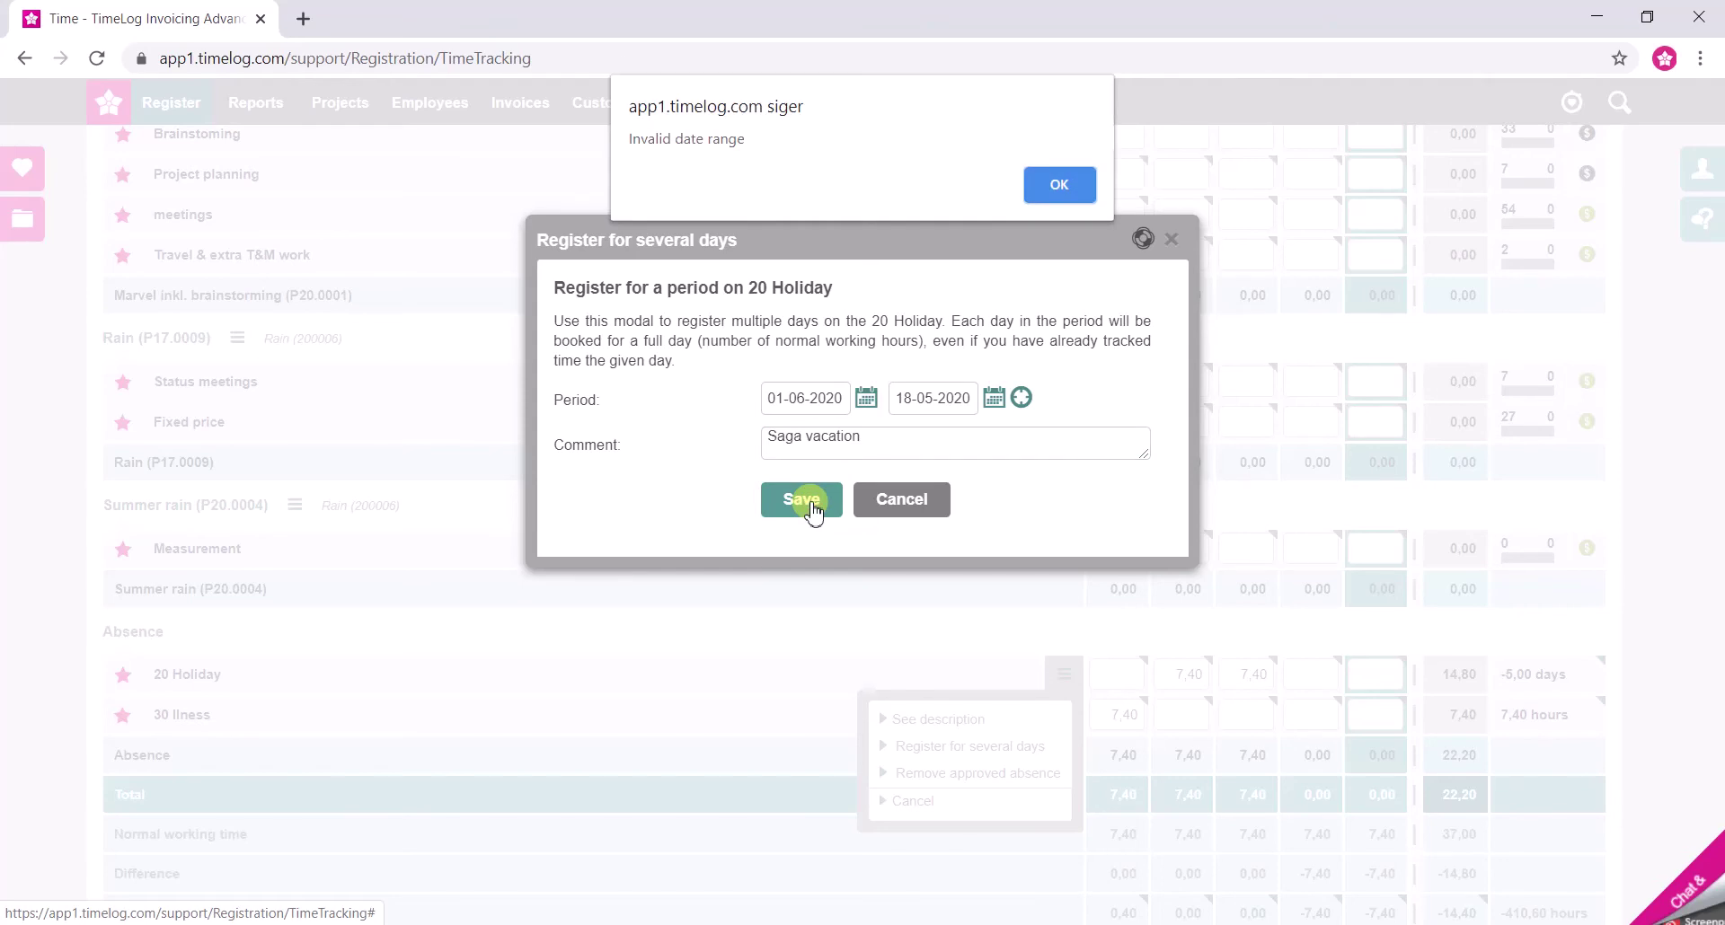
# Dismiss the invalid date range warning and set the end date to 22 June 2020
pyautogui.click(1074, 189)
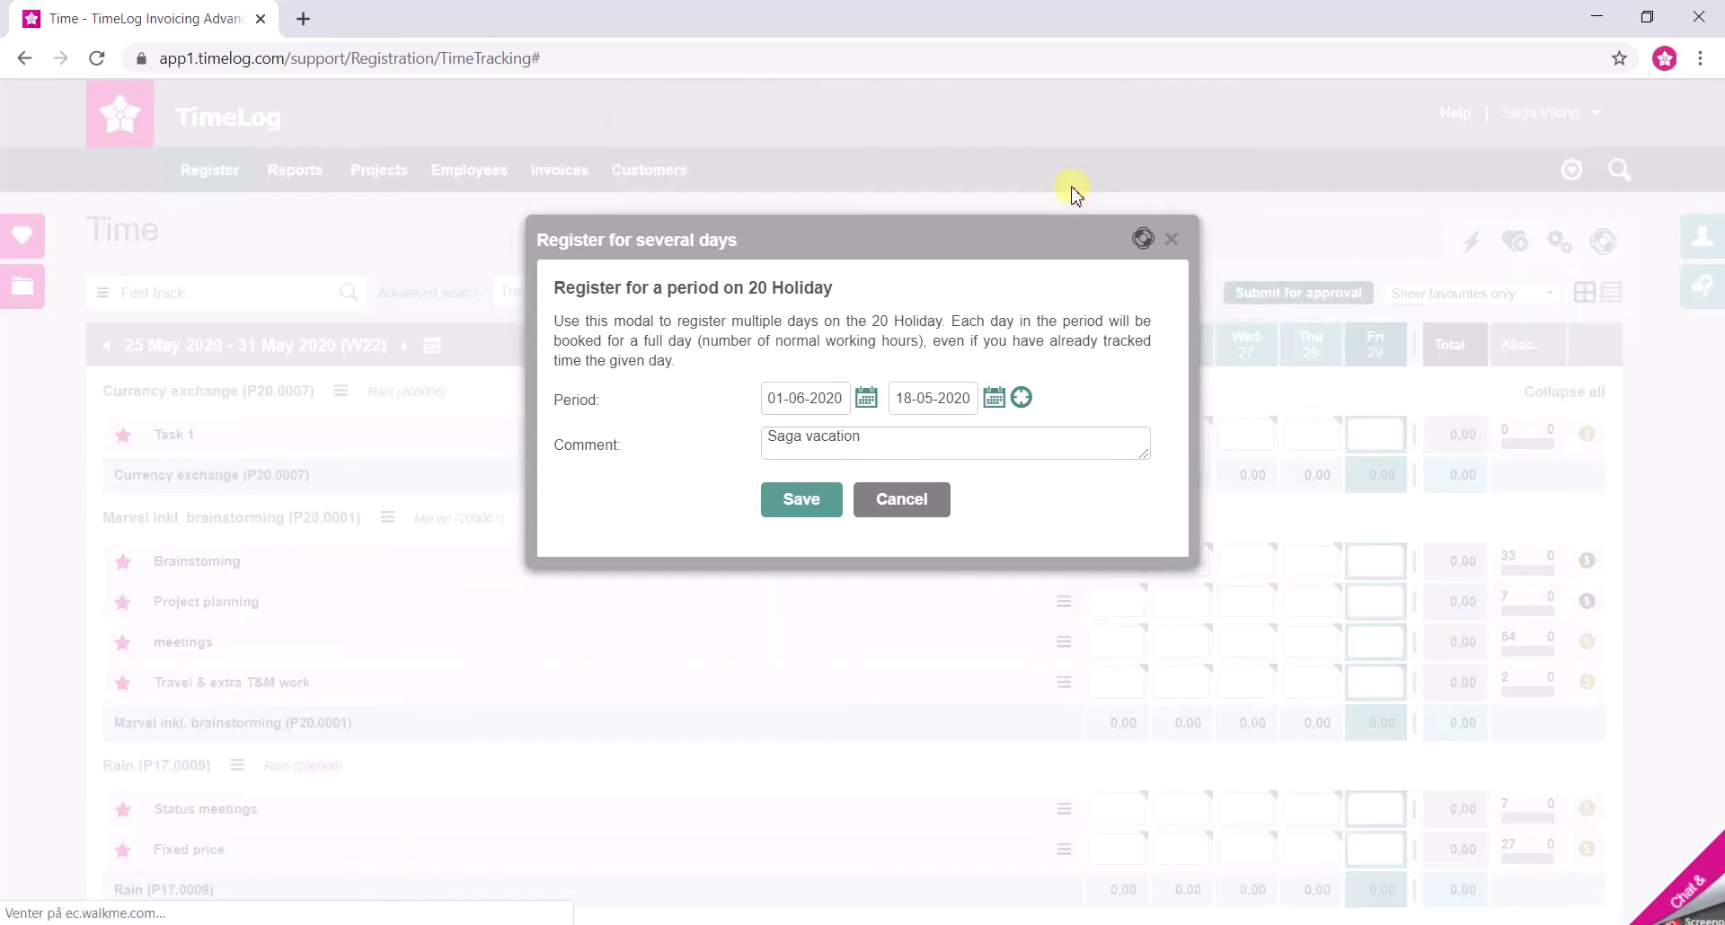
pyautogui.click(995, 399)
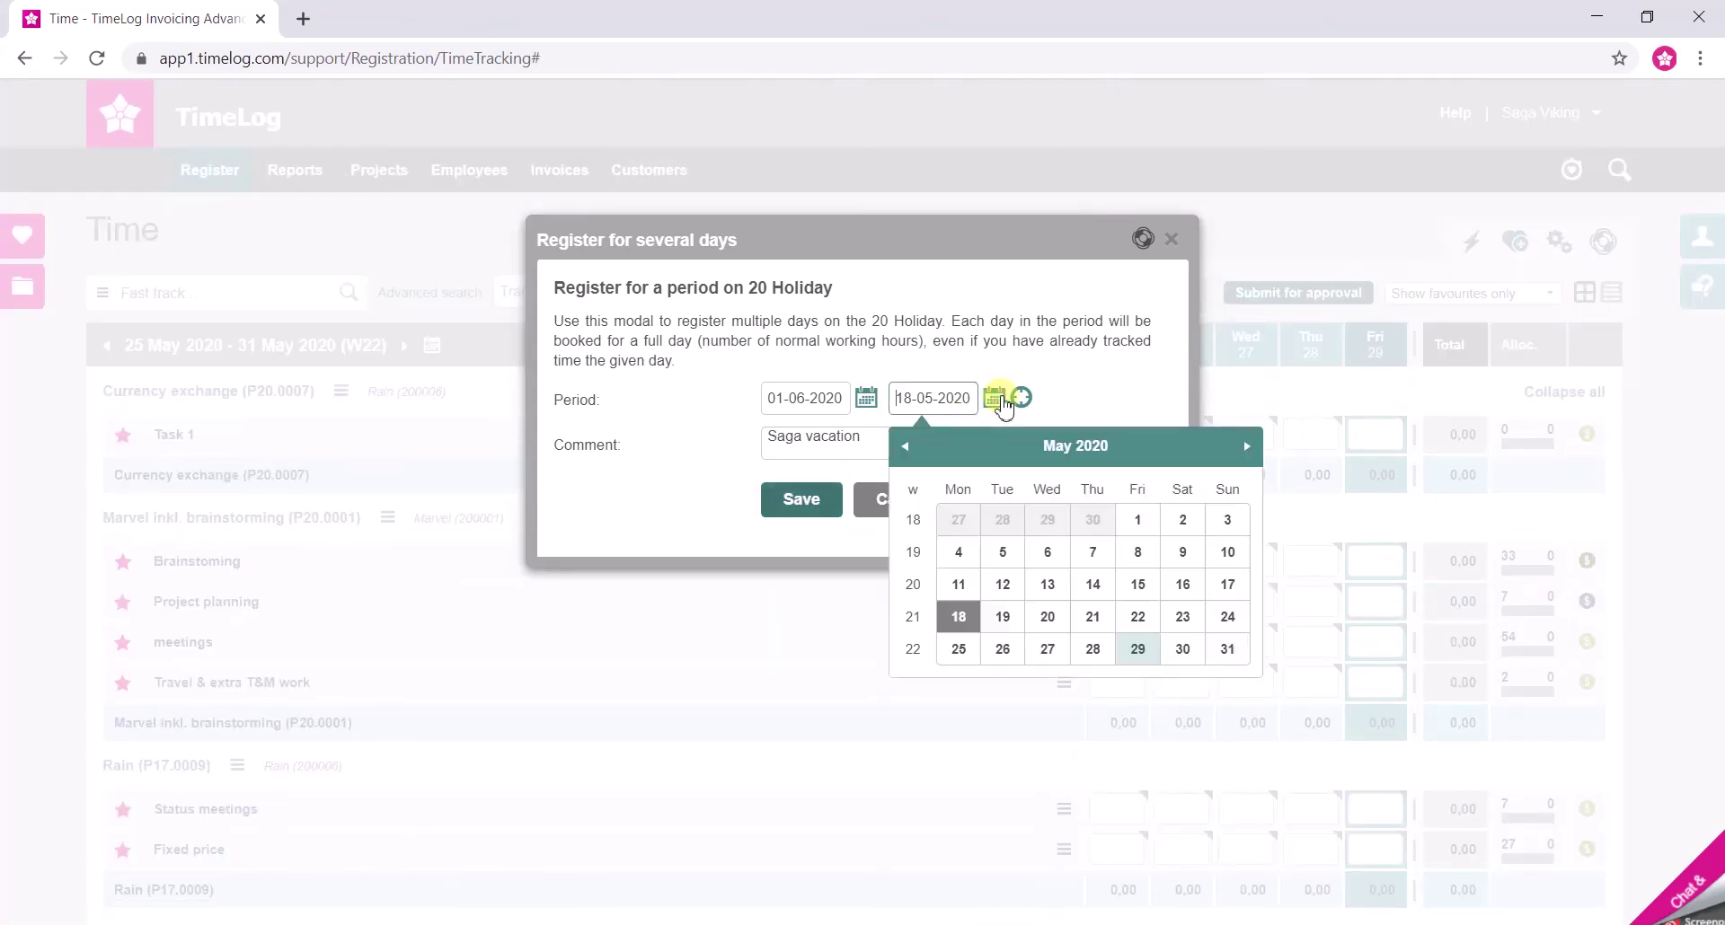
pyautogui.click(1246, 447)
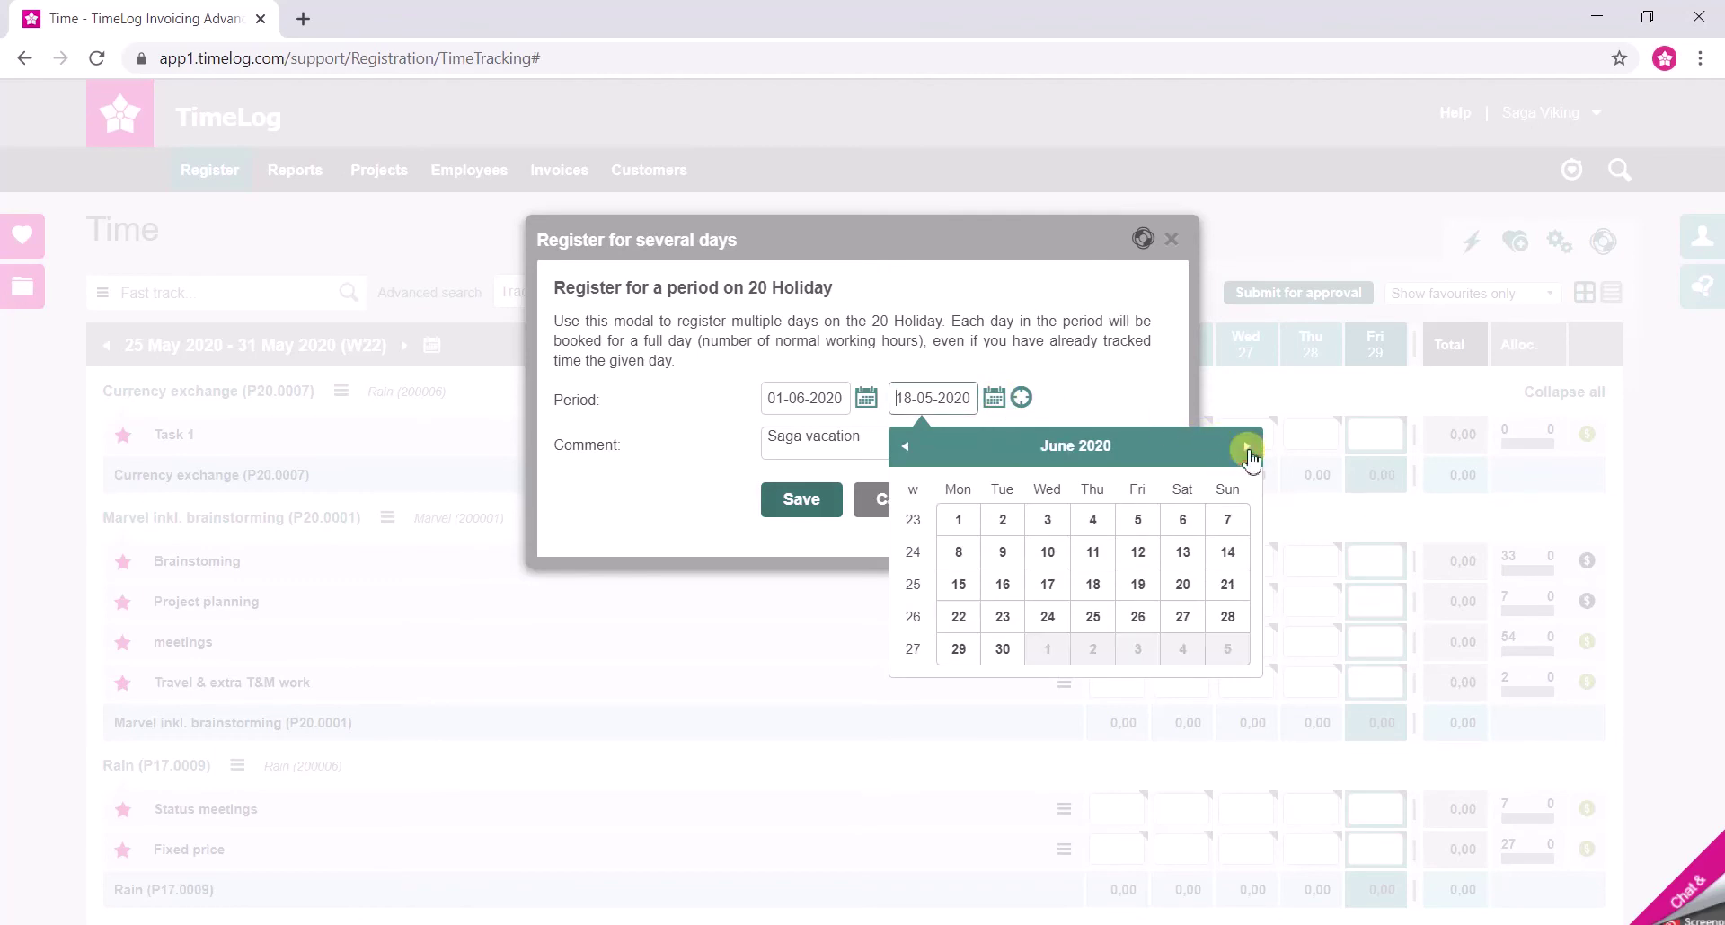
pyautogui.click(959, 618)
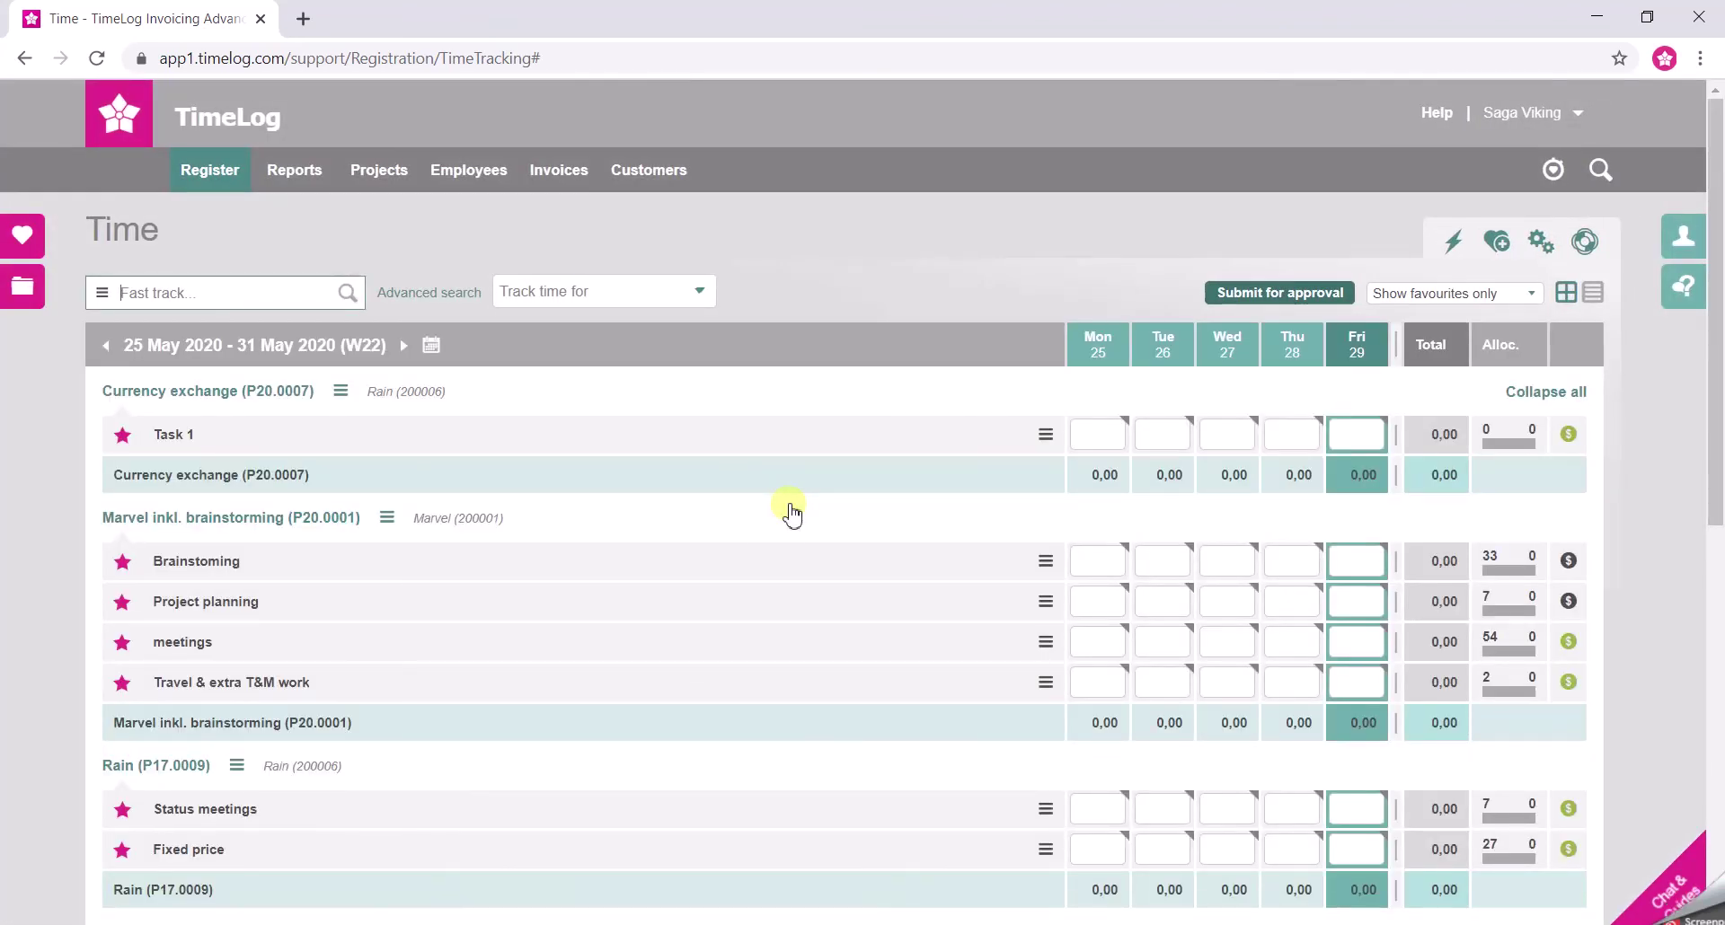
# Move to week 23 (1–7 June) and check that 20 Holiday shows 7,40 daily and 37,00 total
pyautogui.scroll(-1, 791, 512)
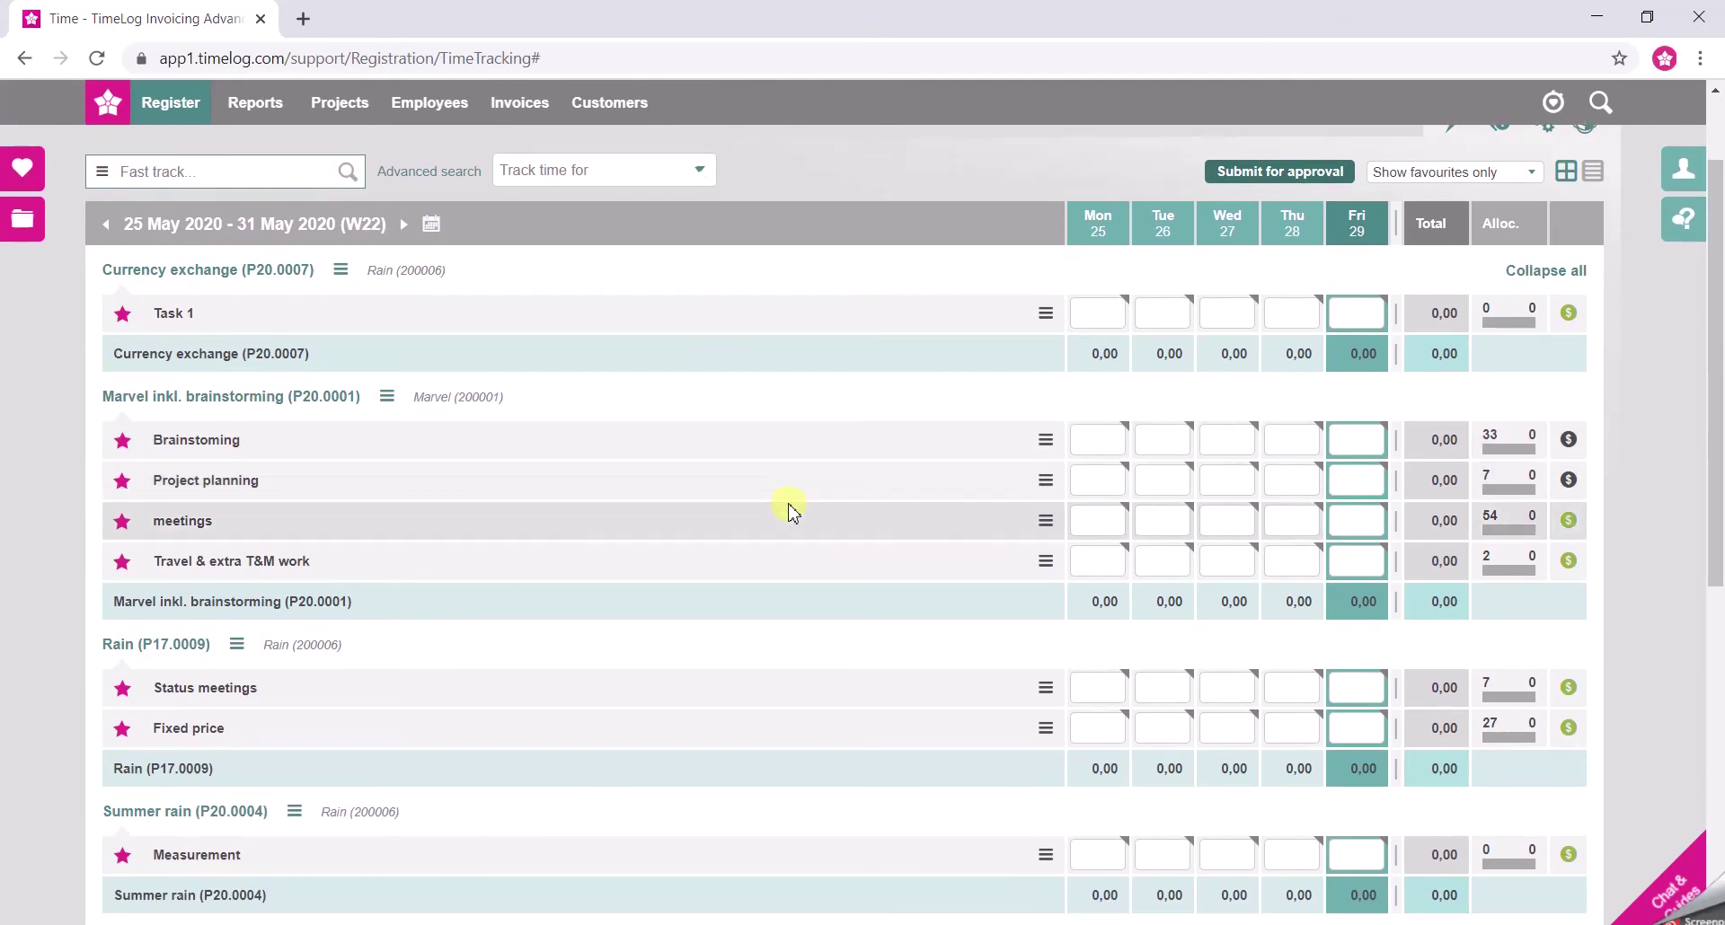
pyautogui.scroll(1, 791, 512)
pyautogui.click(400, 274)
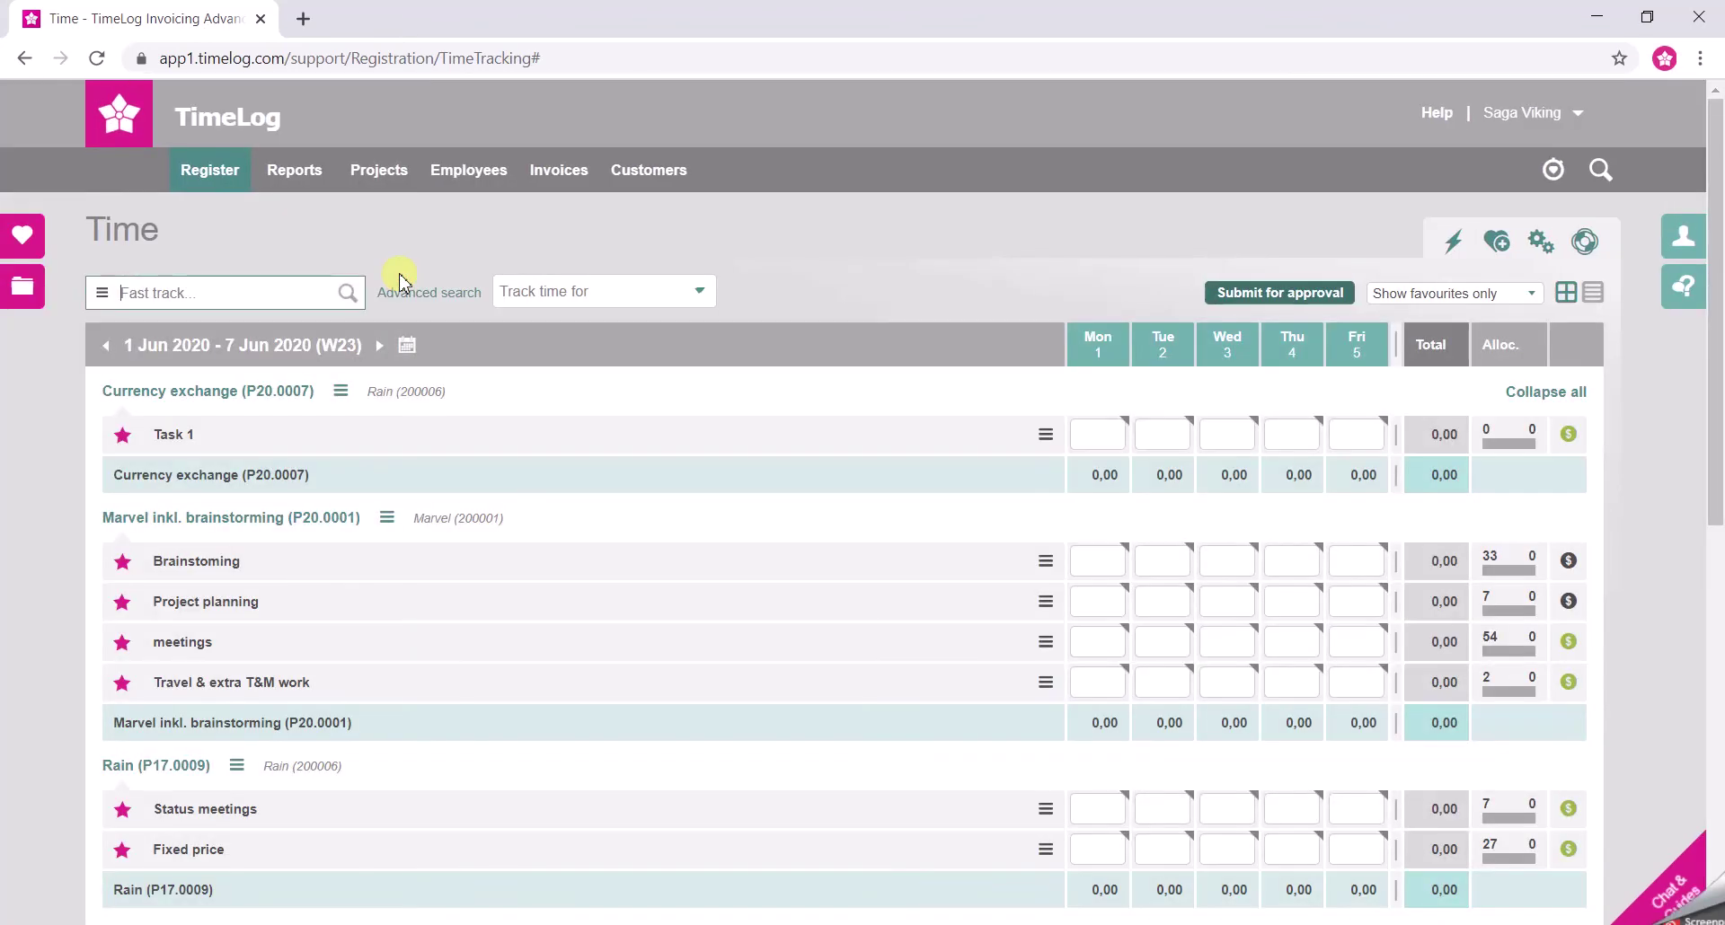
pyautogui.scroll(-2, 973, 758)
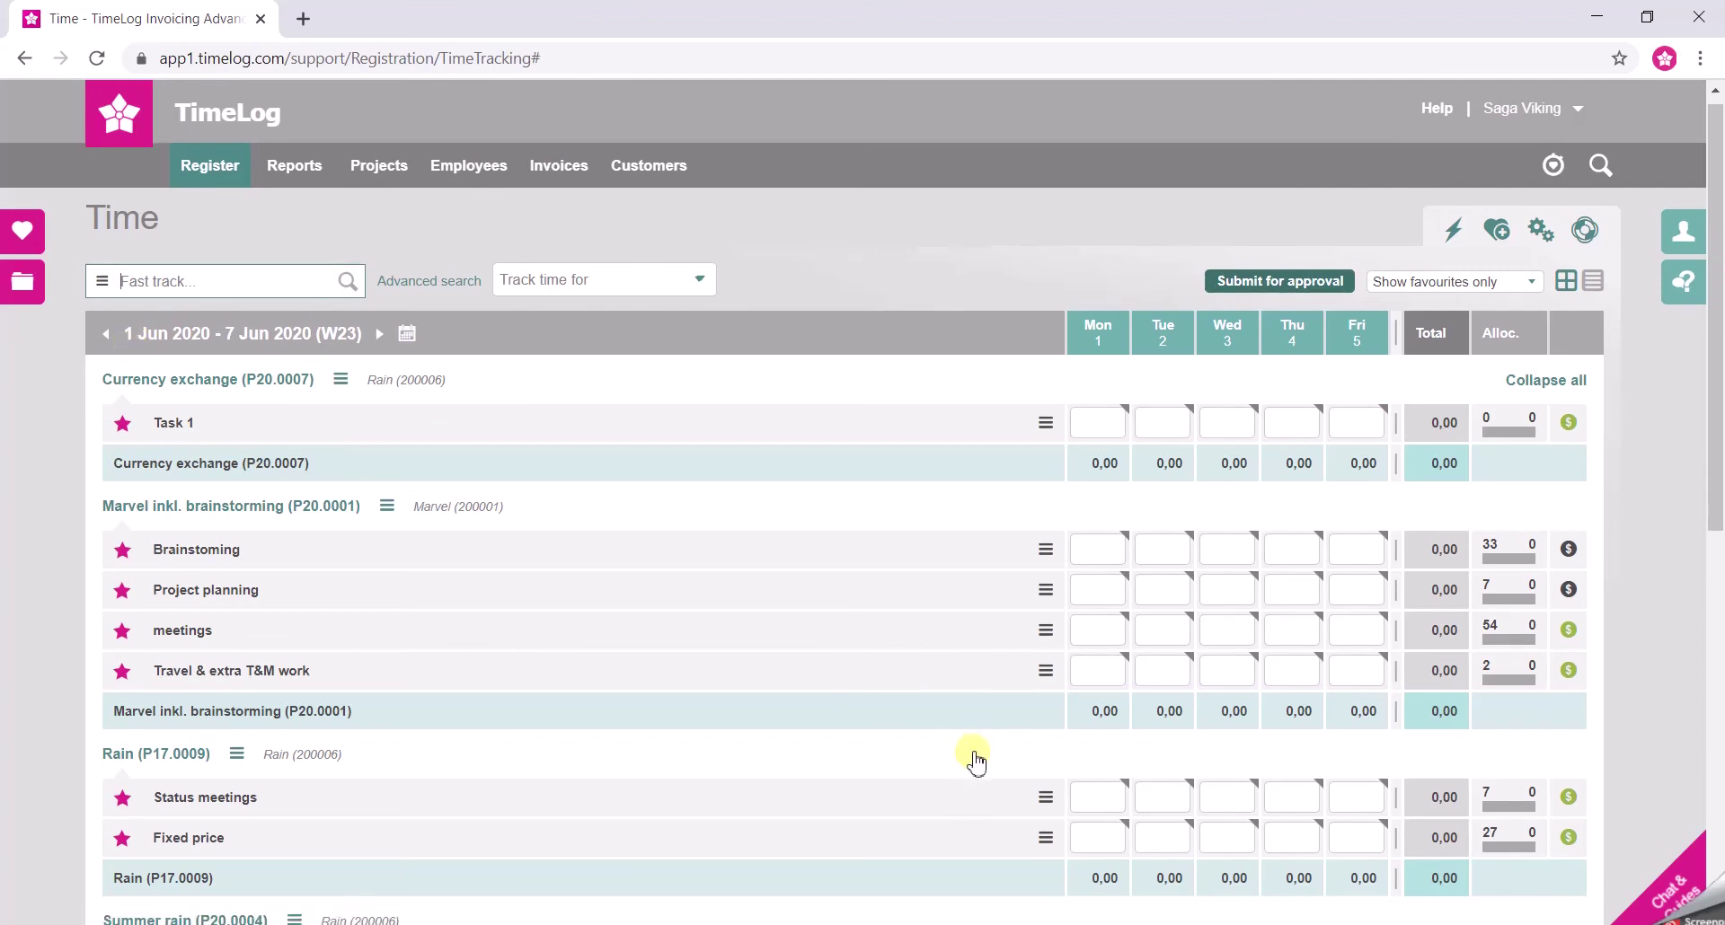
pyautogui.scroll(-2, 975, 762)
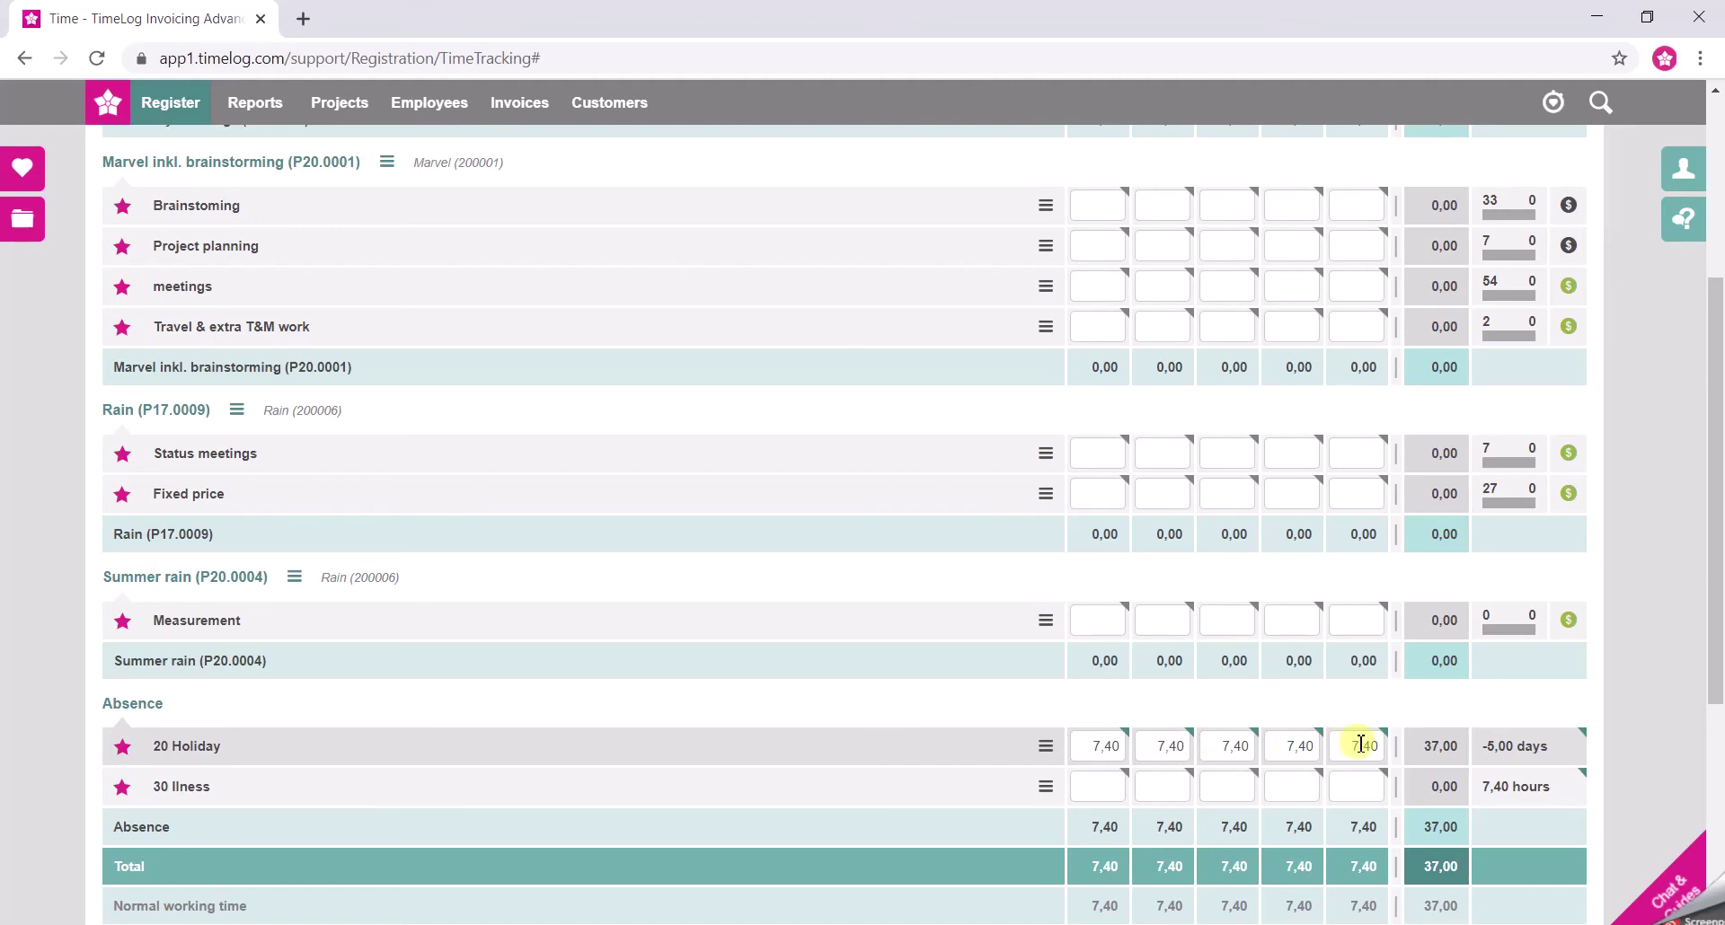
pyautogui.scroll(5, 1360, 744)
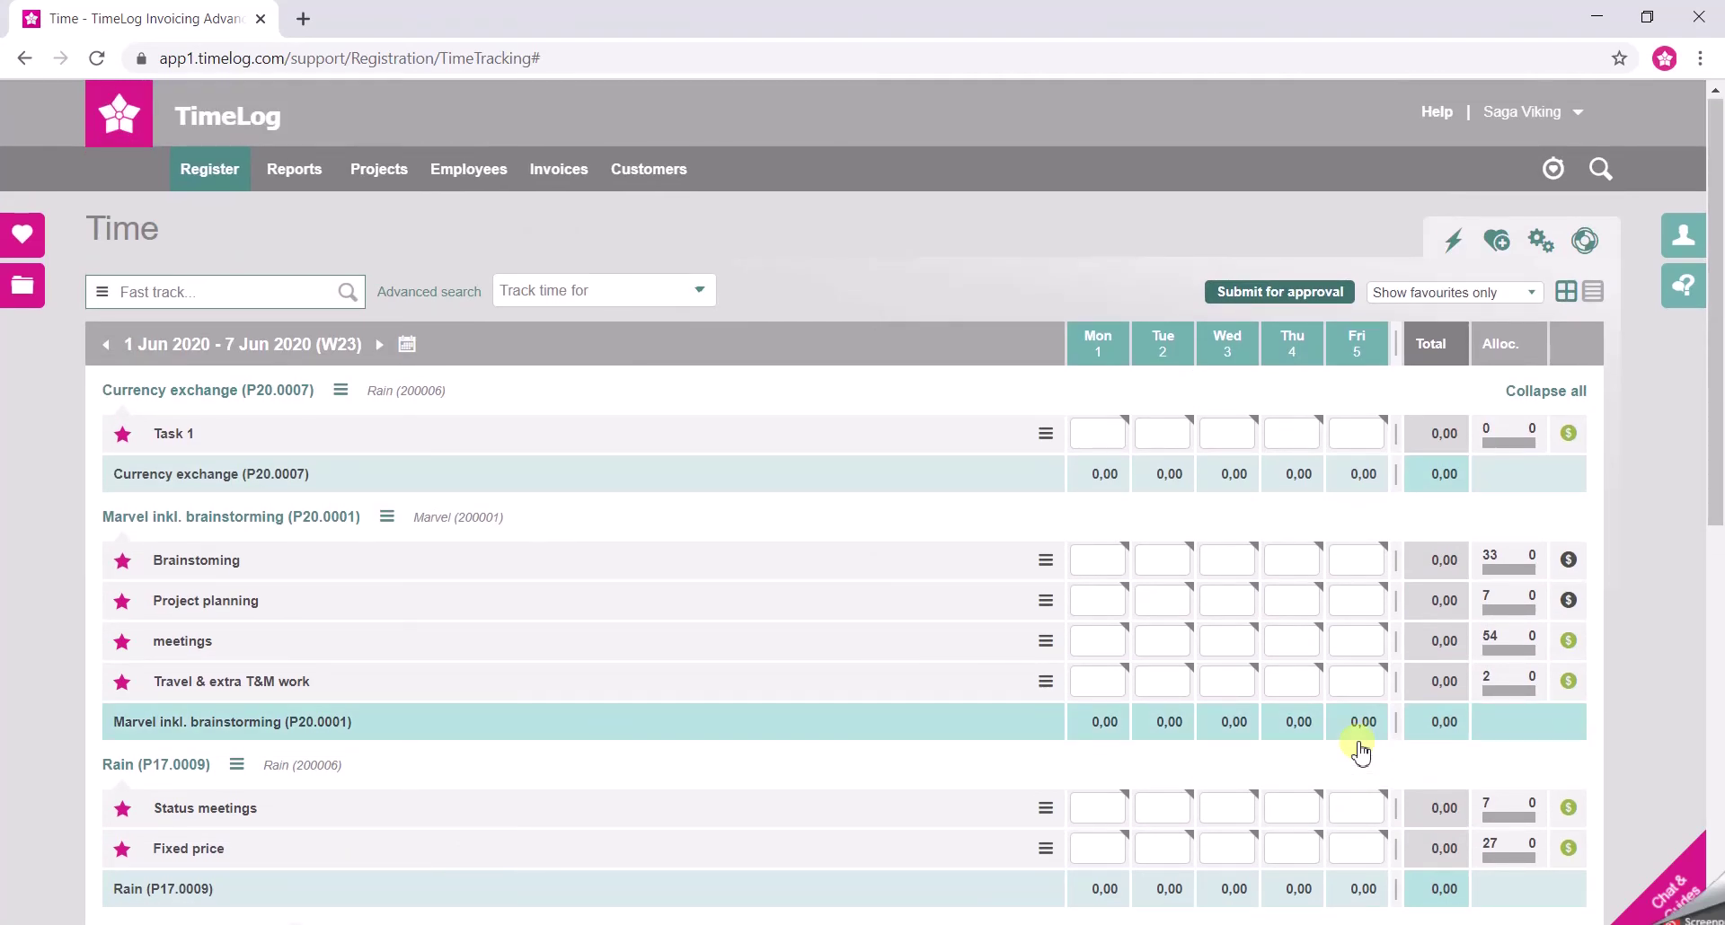
# Submit the hours from 01-06-2020 to 22-06-2020 for approval
pyautogui.click(1280, 293)
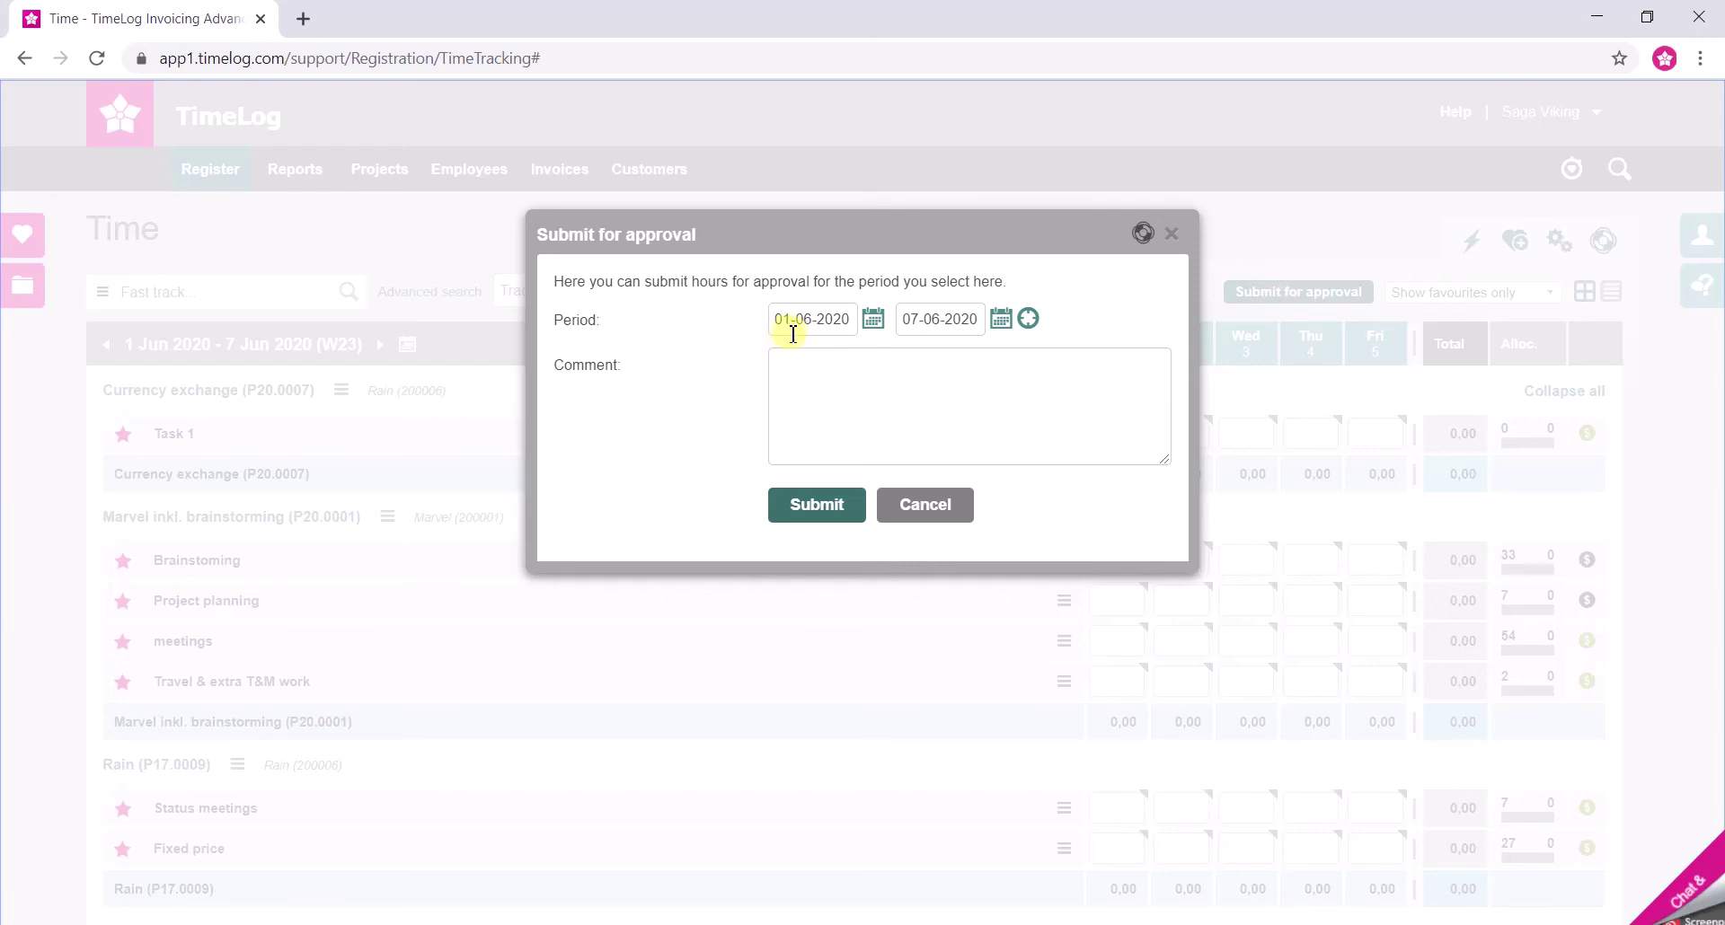
pyautogui.click(1001, 319)
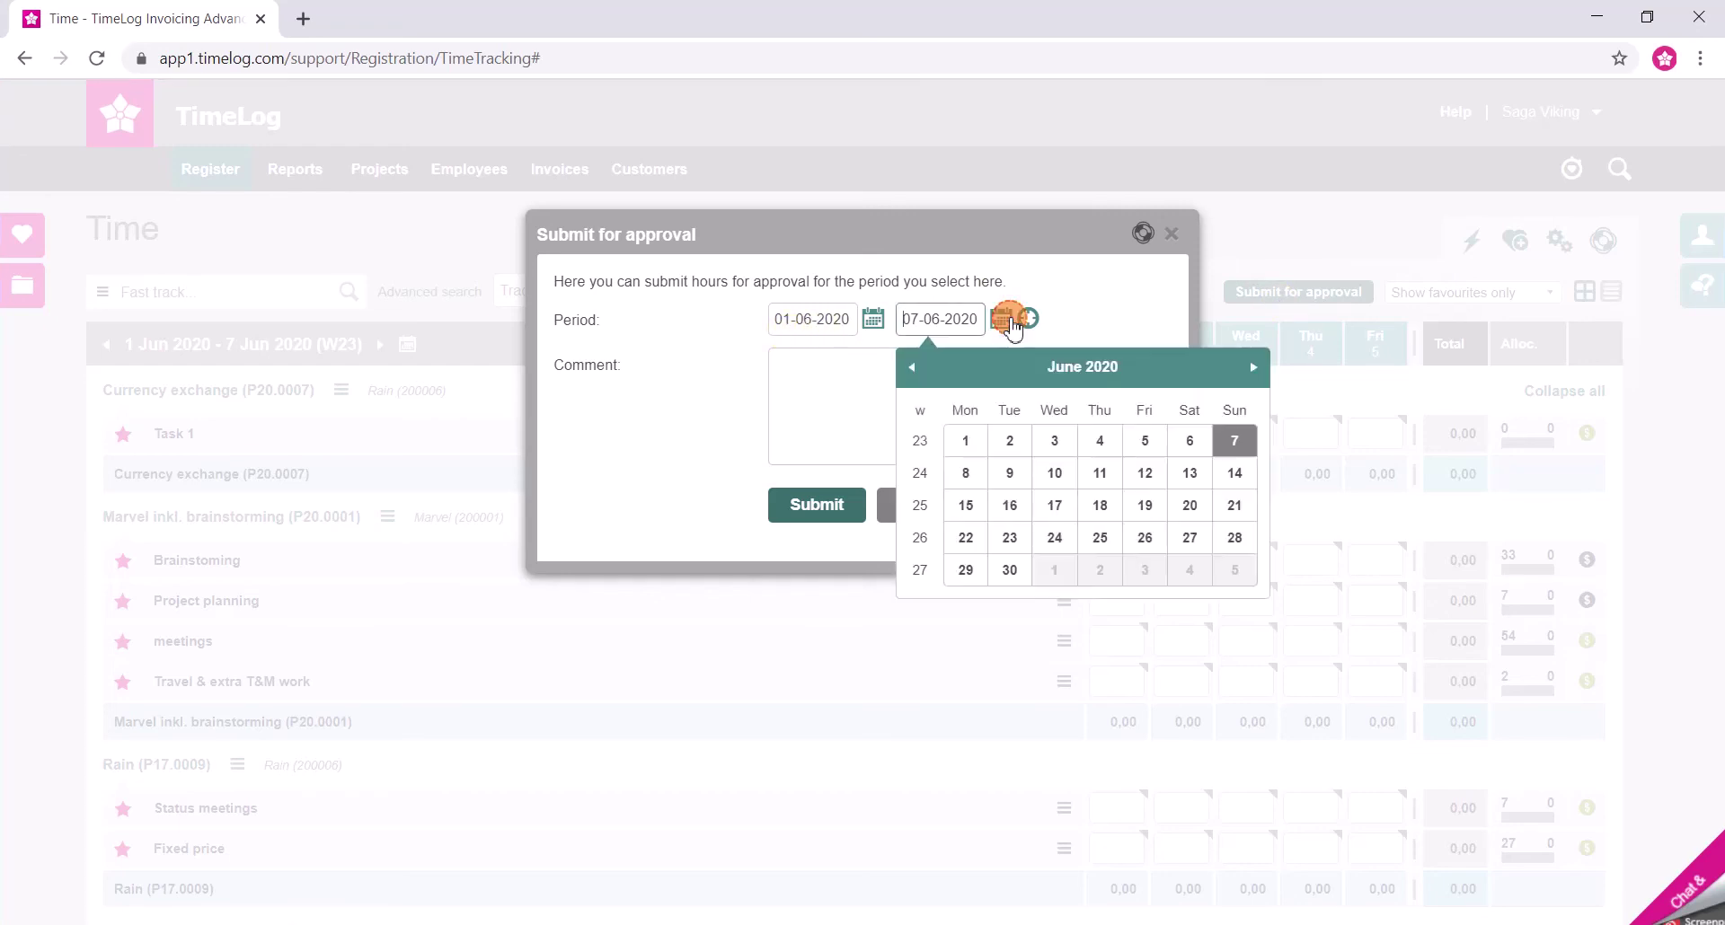
pyautogui.click(965, 537)
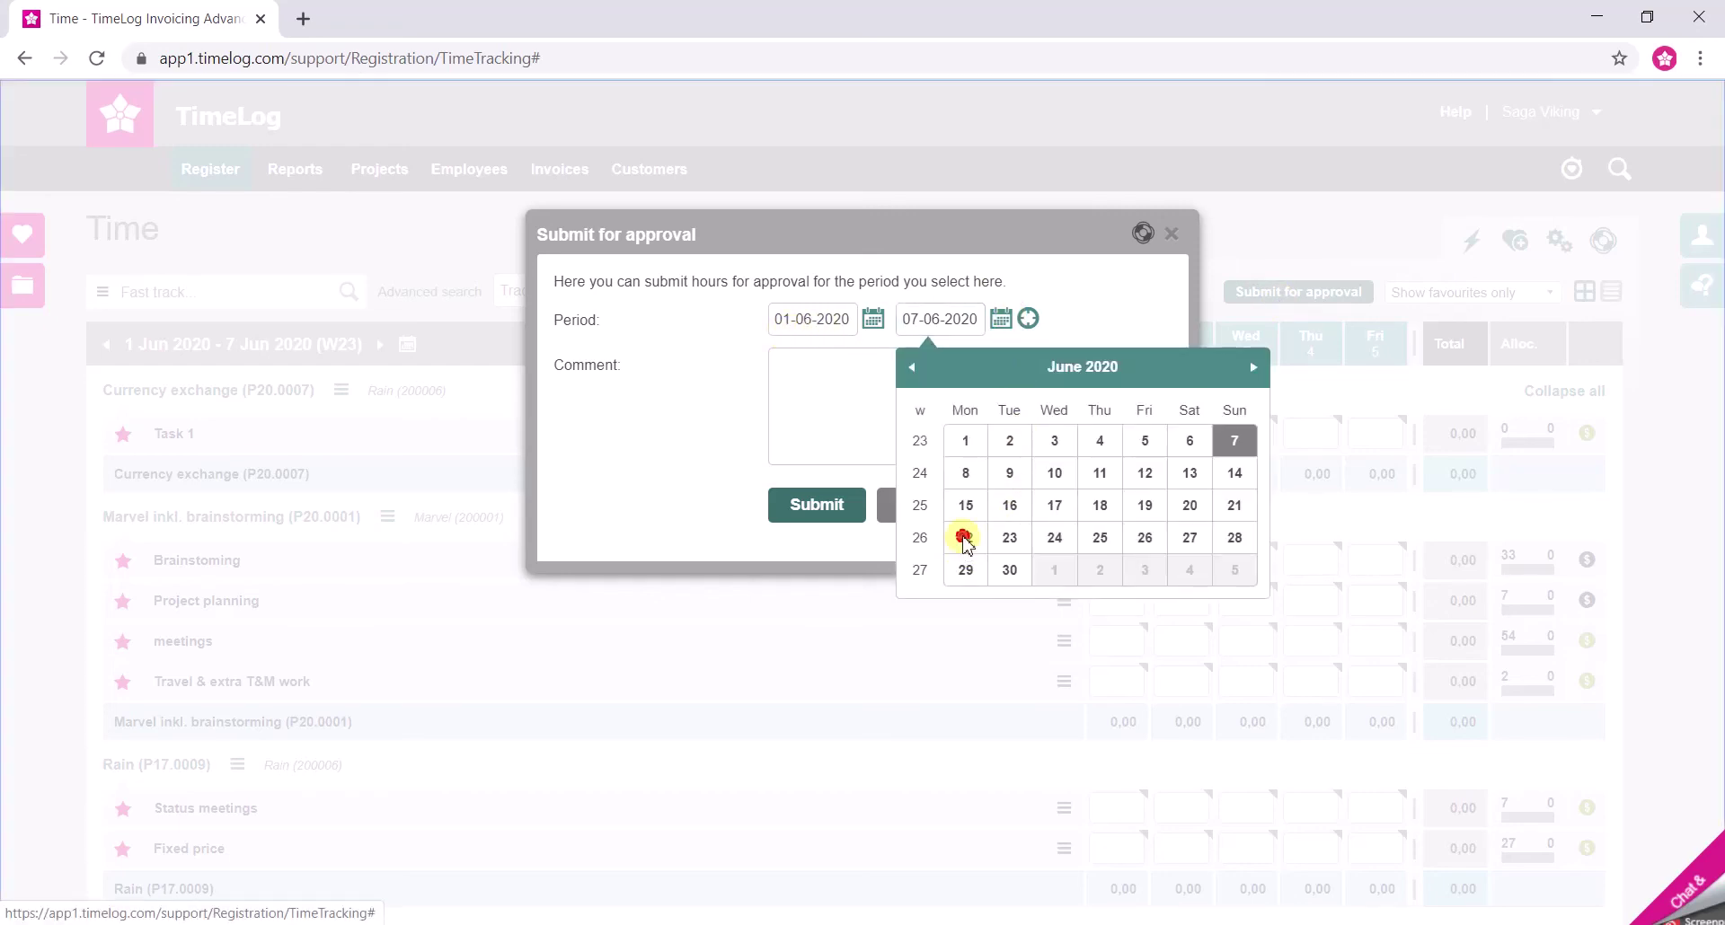
pyautogui.click(820, 504)
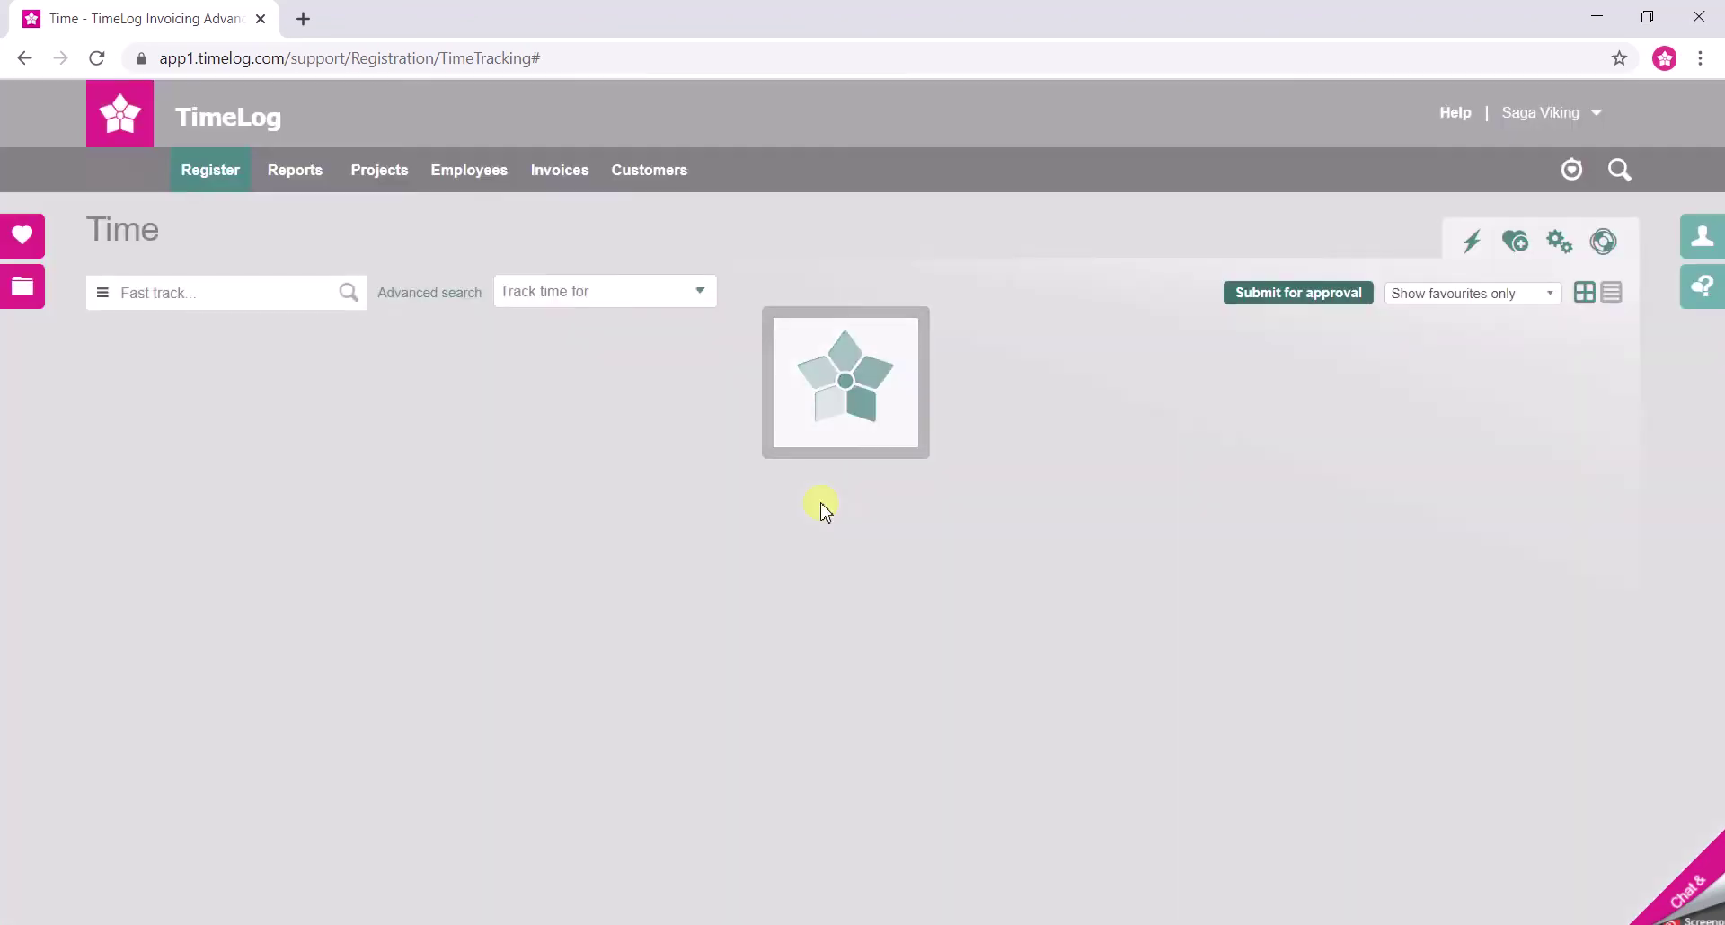
# Check the locked rows, advance to week 24 (8–14 June), and return to the front page
pyautogui.scroll(-5, 823, 512)
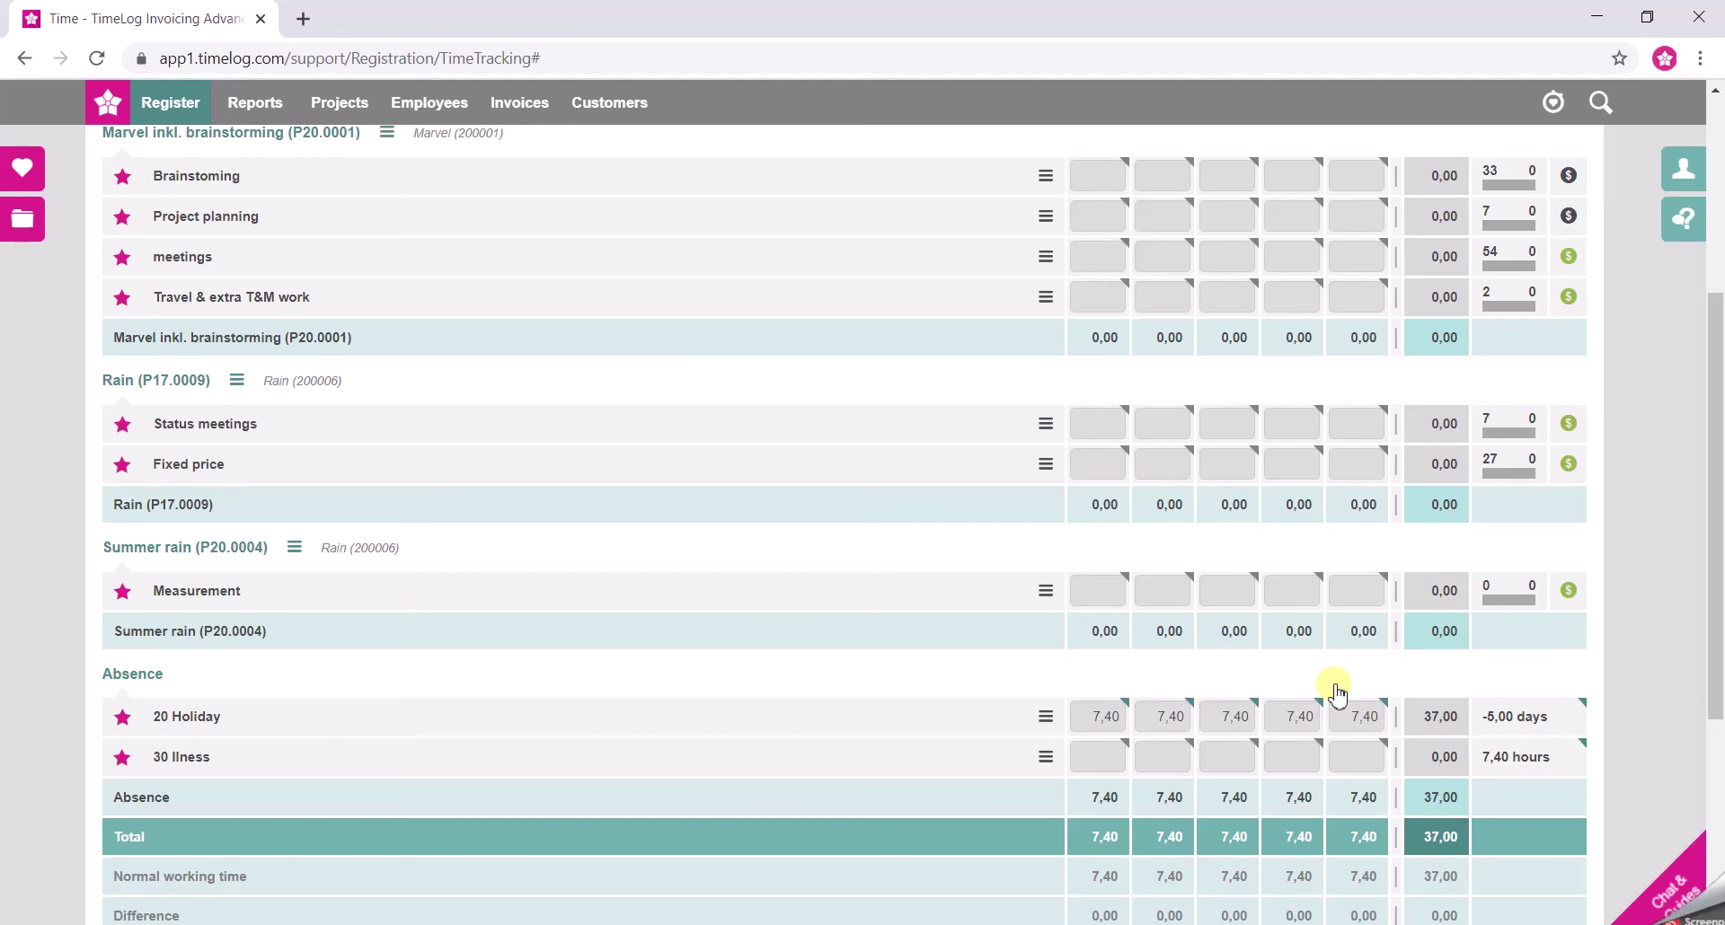
pyautogui.scroll(5, 1337, 692)
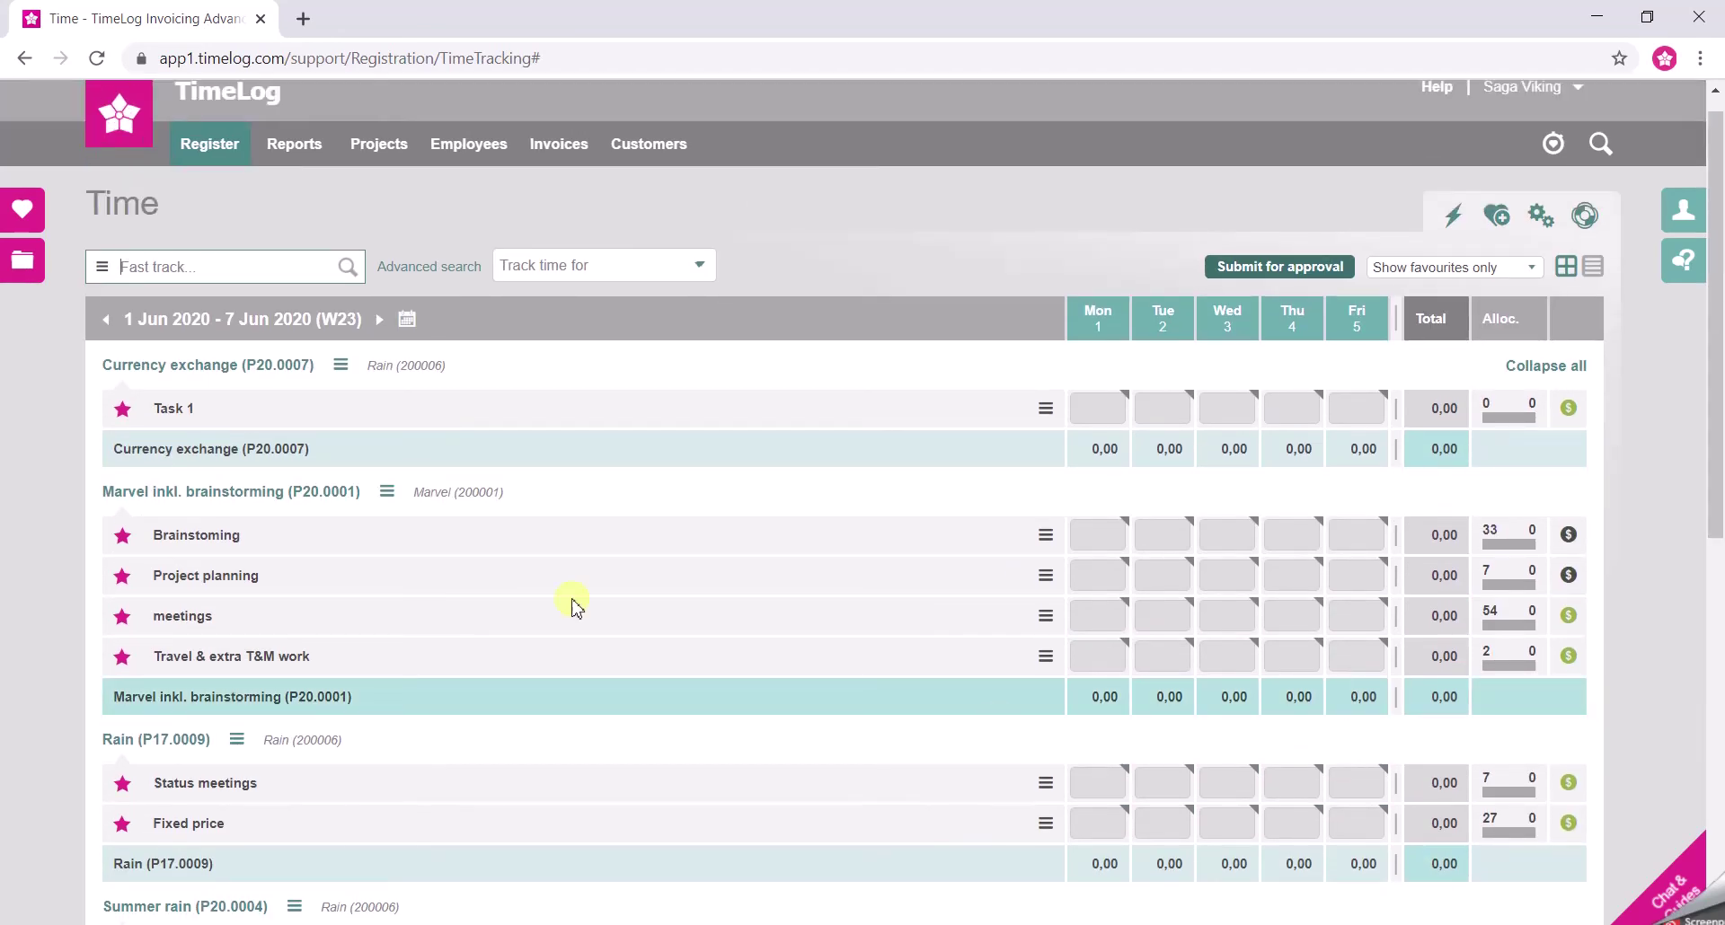
pyautogui.click(380, 319)
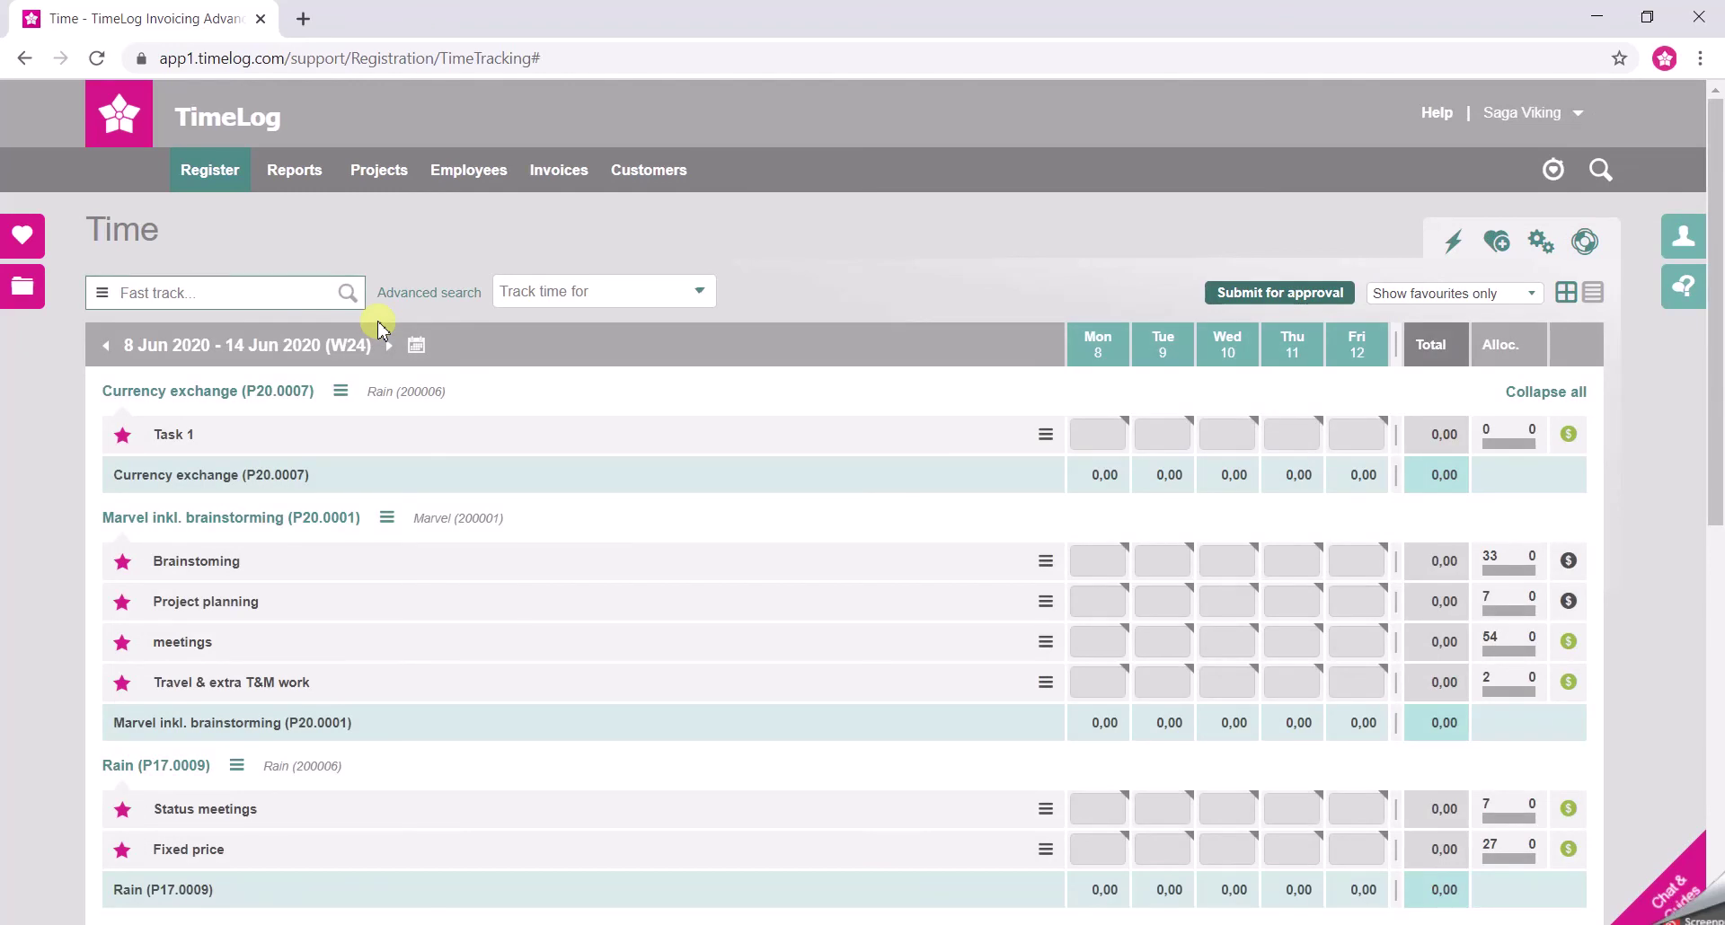
pyautogui.click(132, 127)
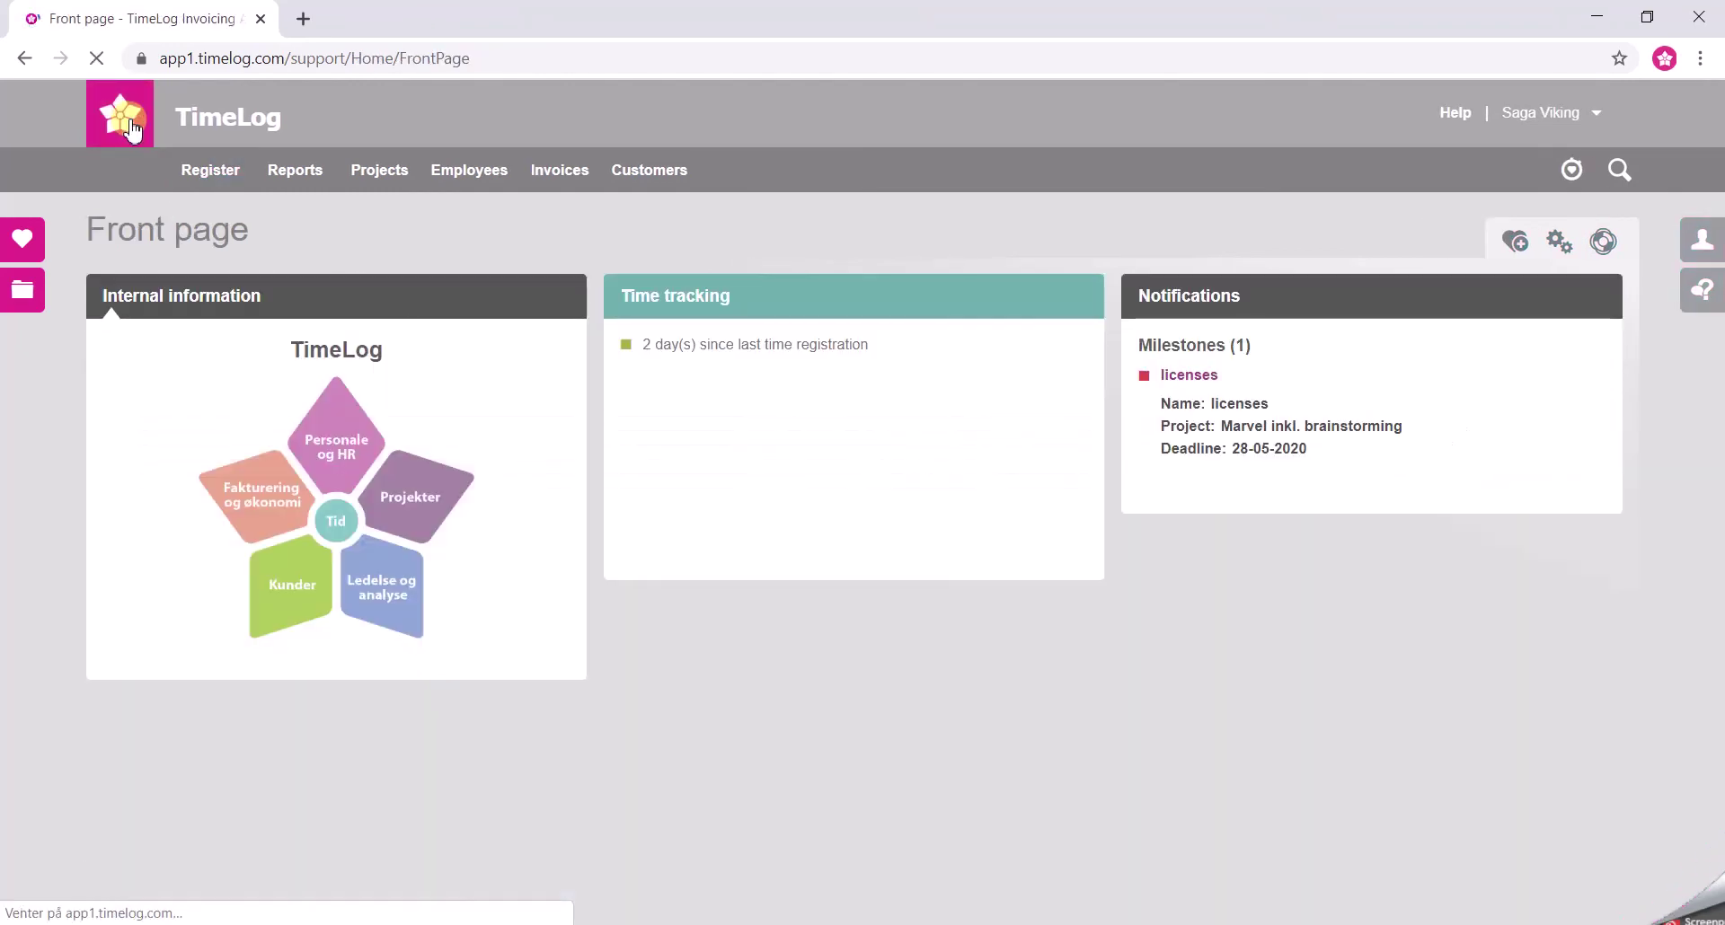
# Reopen Time registration at week 24 via the Register menu and focus the Fast track field
pyautogui.click(214, 175)
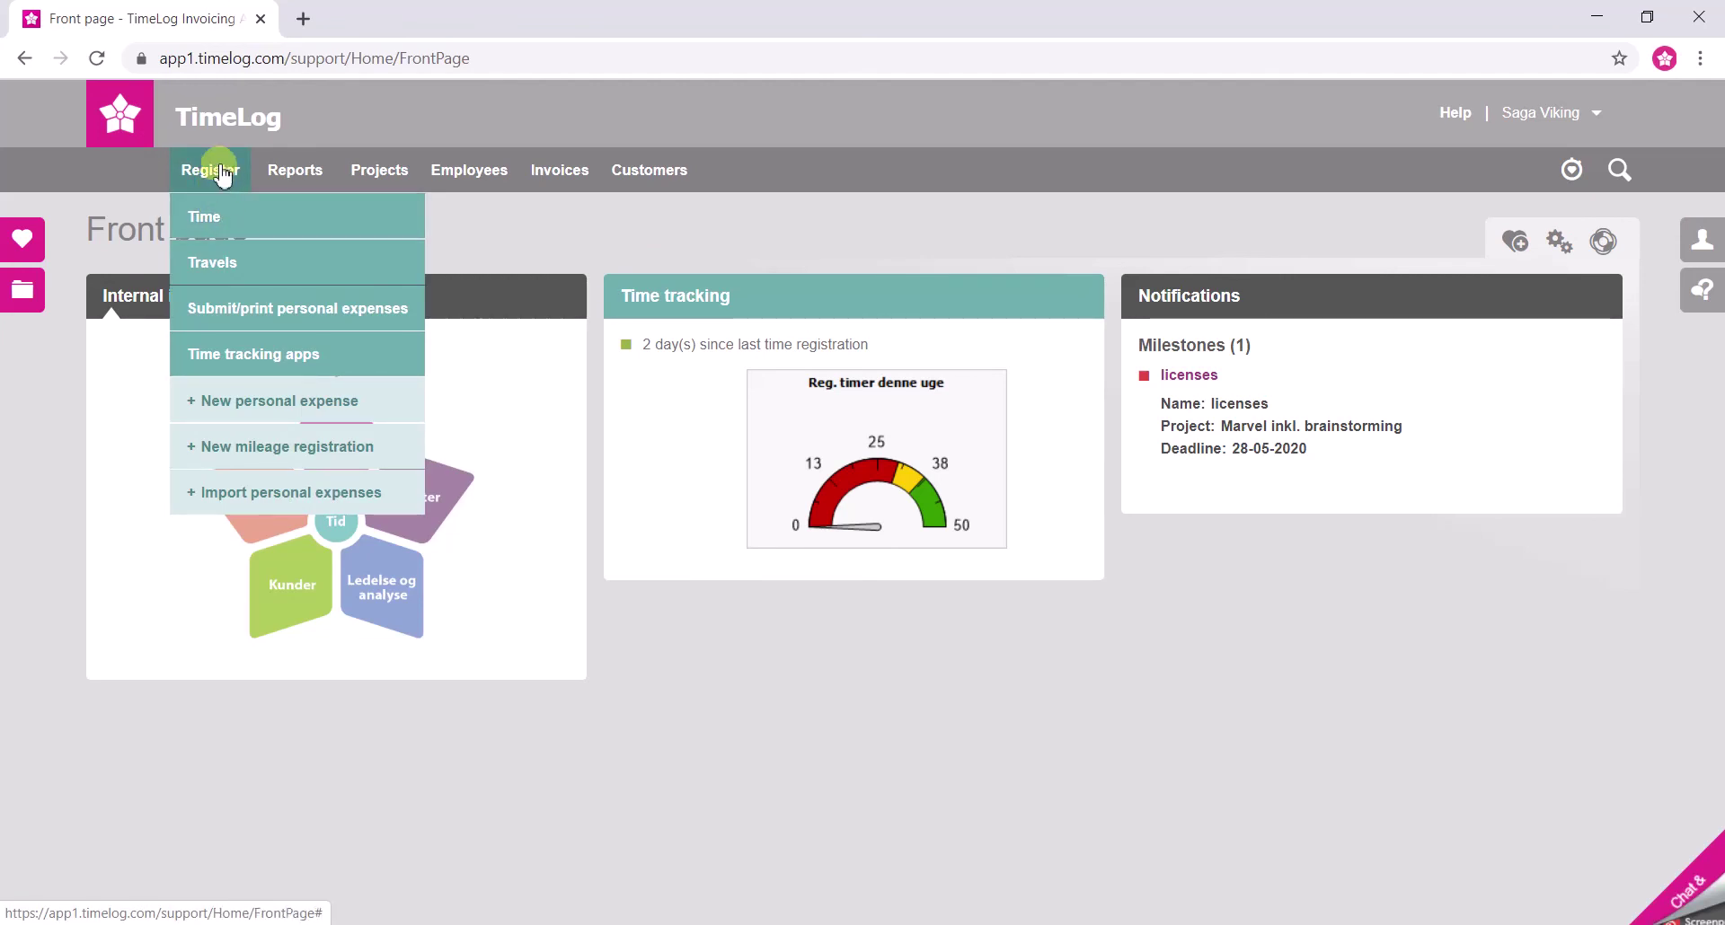
pyautogui.click(236, 217)
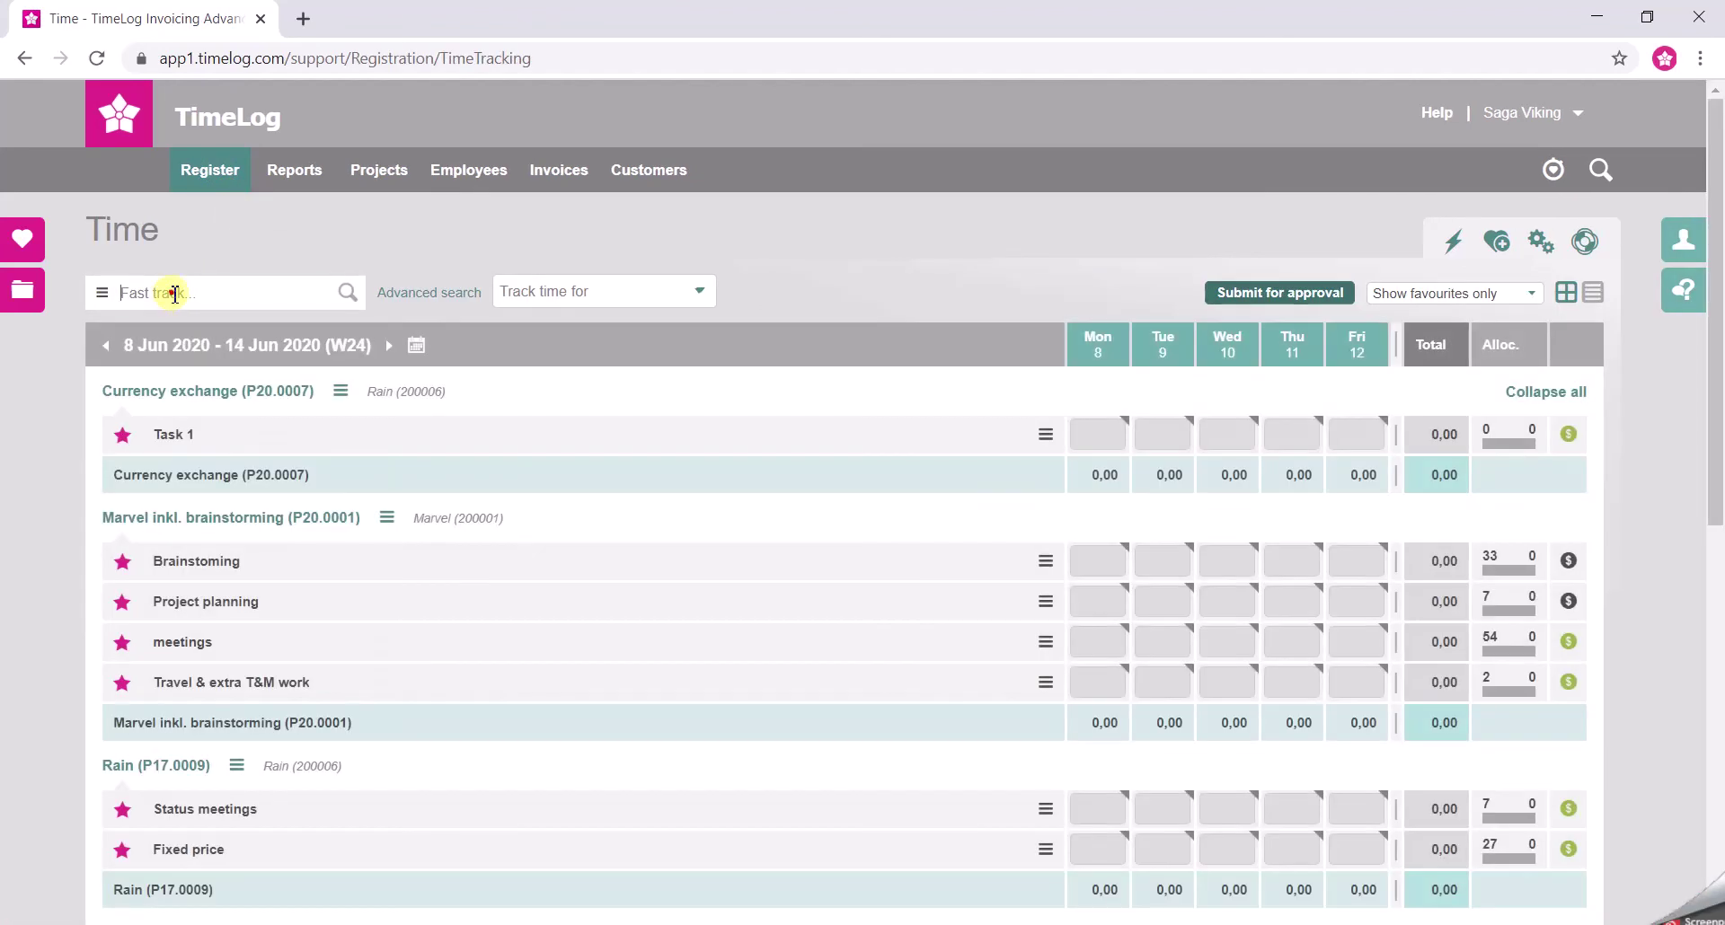
pyautogui.click(175, 293)
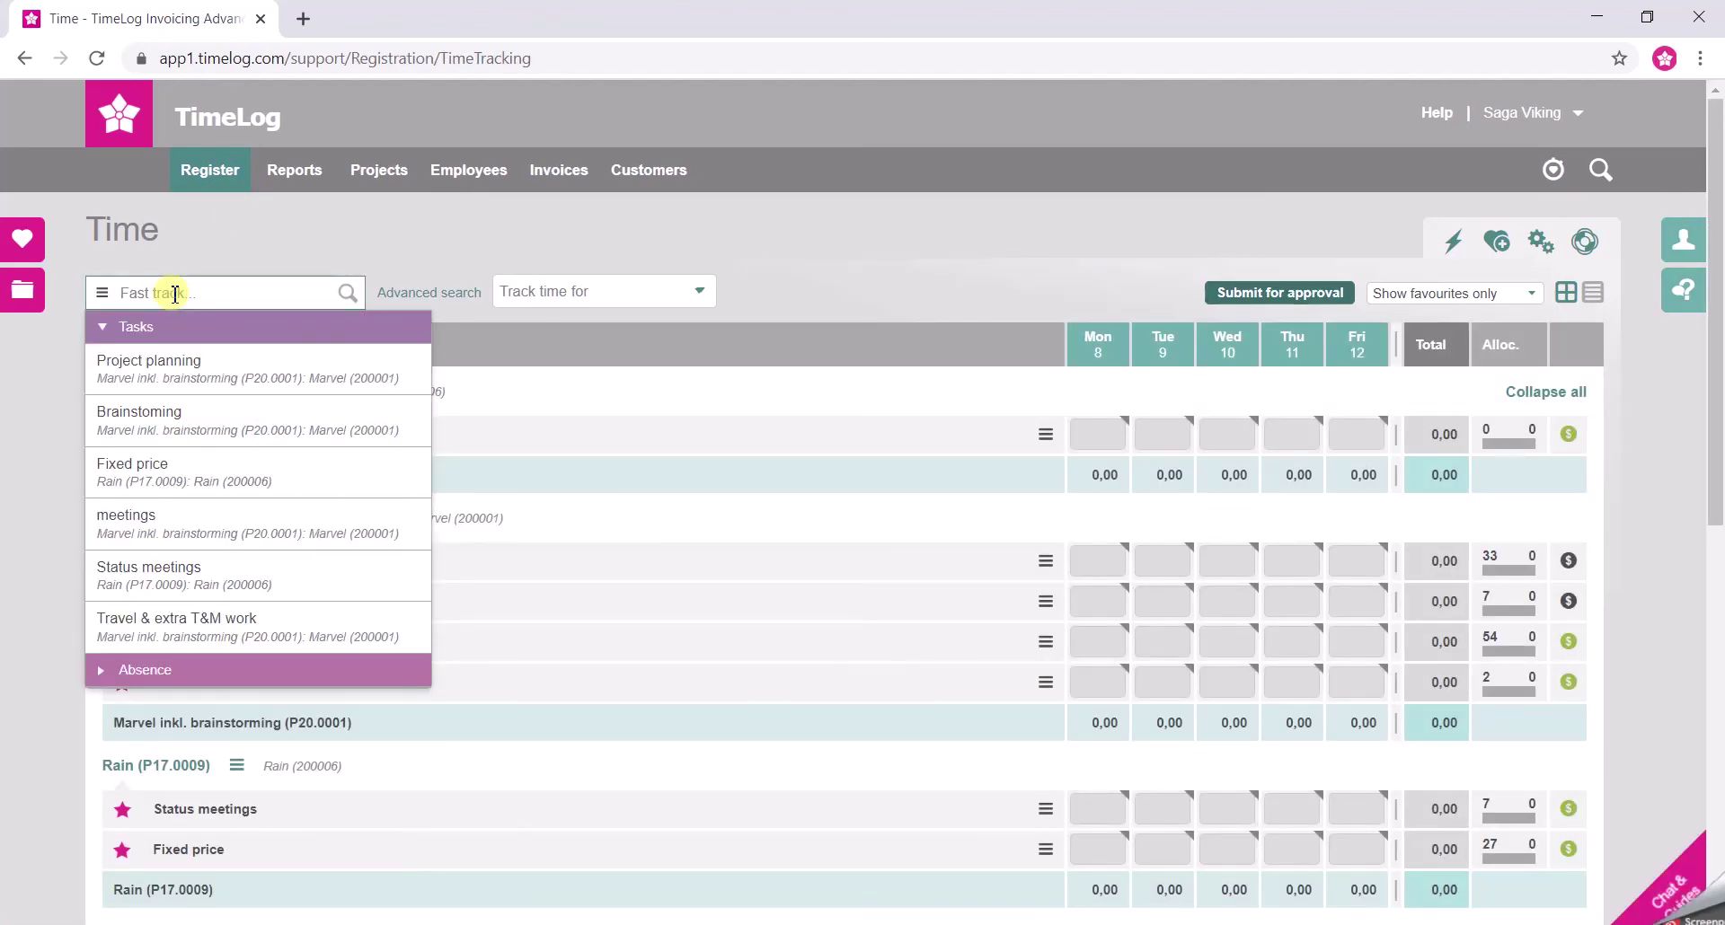
# Save a Full day 20 Holiday for 29-05-2020 commented 'holiday' and acknowledge the outside-period alert
pyautogui.write('holi')
pyautogui.click(180, 364)
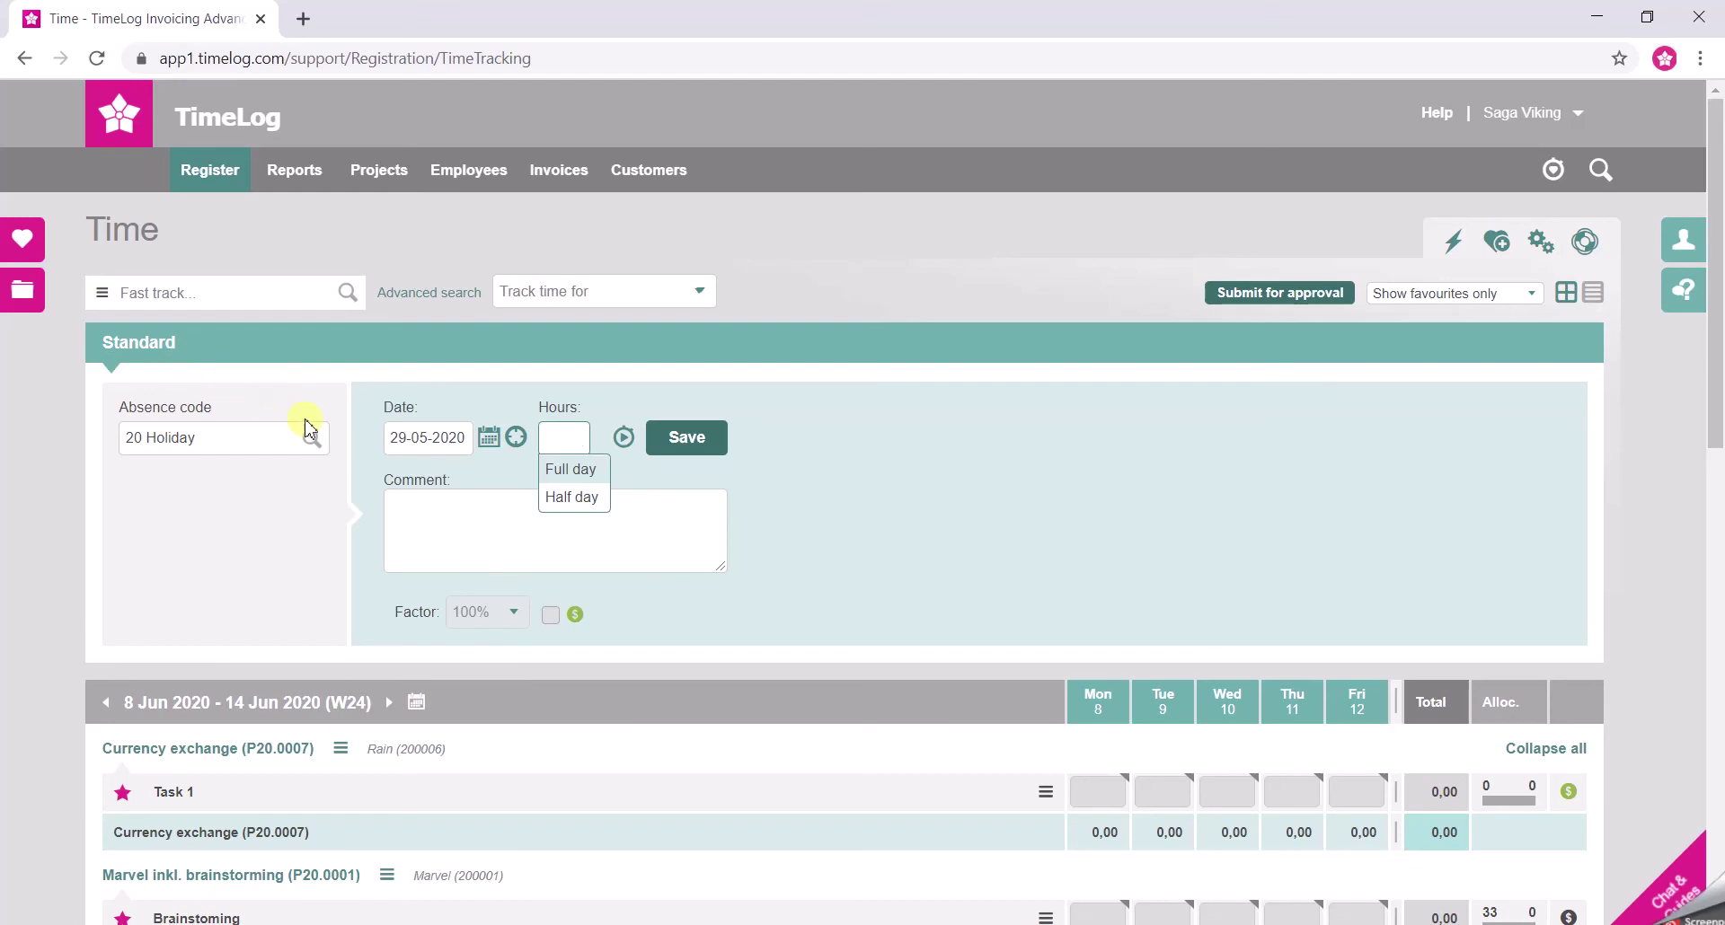
pyautogui.click(571, 469)
pyautogui.click(526, 551)
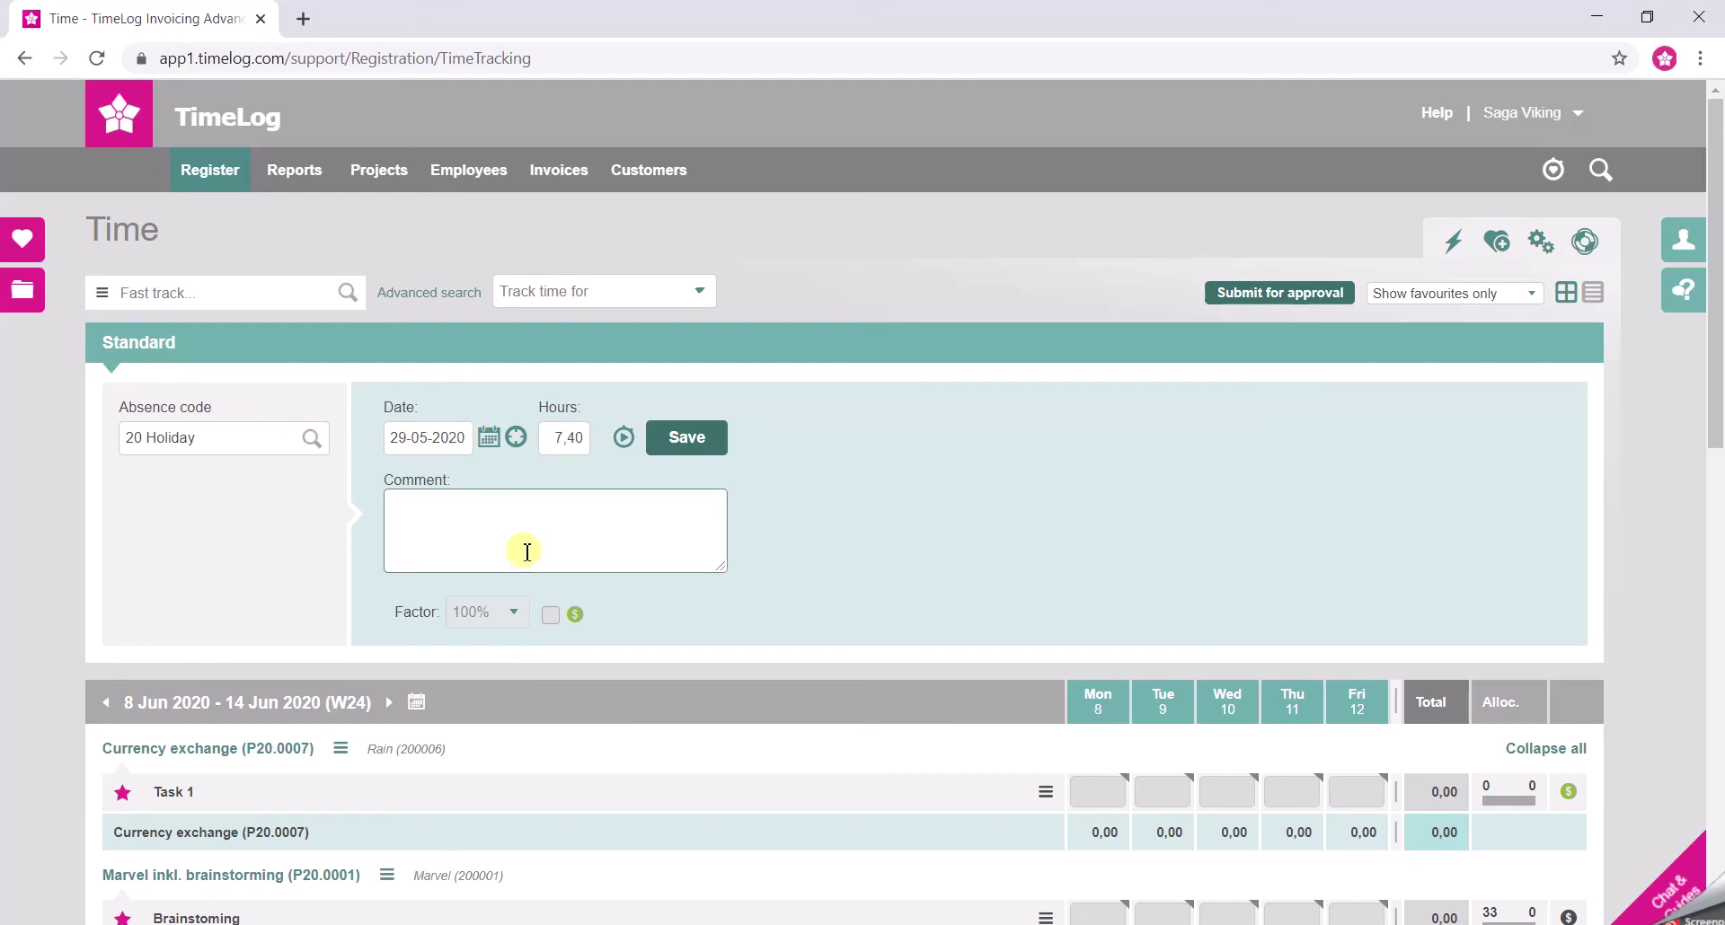
pyautogui.write('holiday')
pyautogui.click(687, 437)
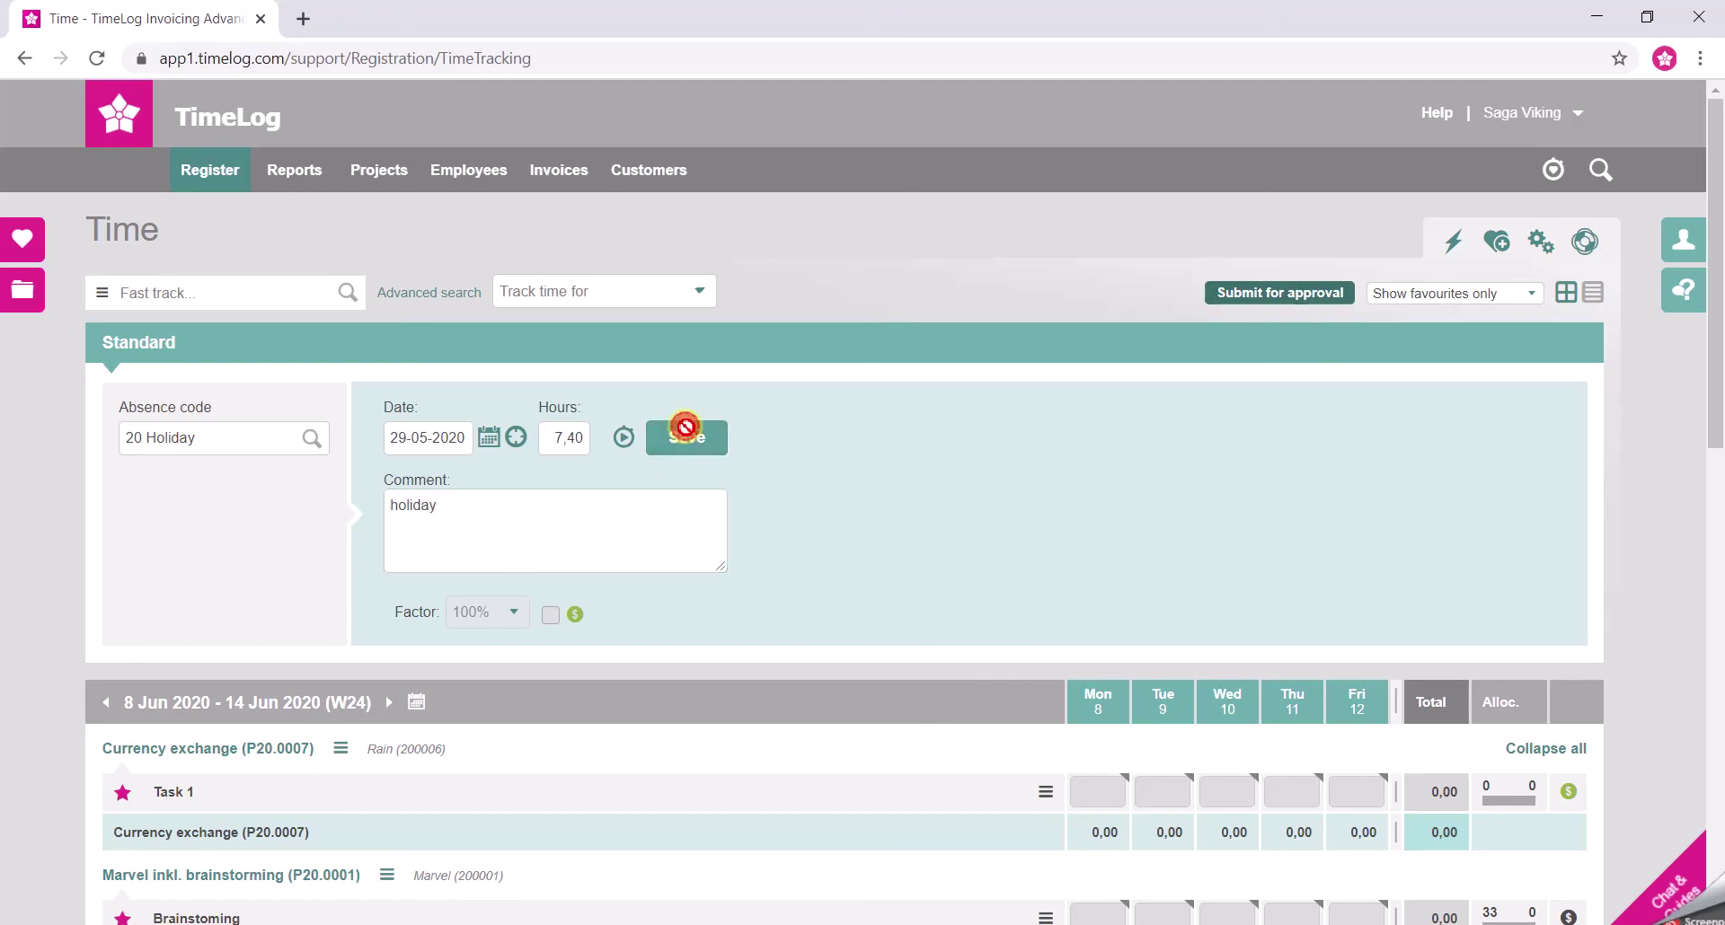
pyautogui.click(1060, 208)
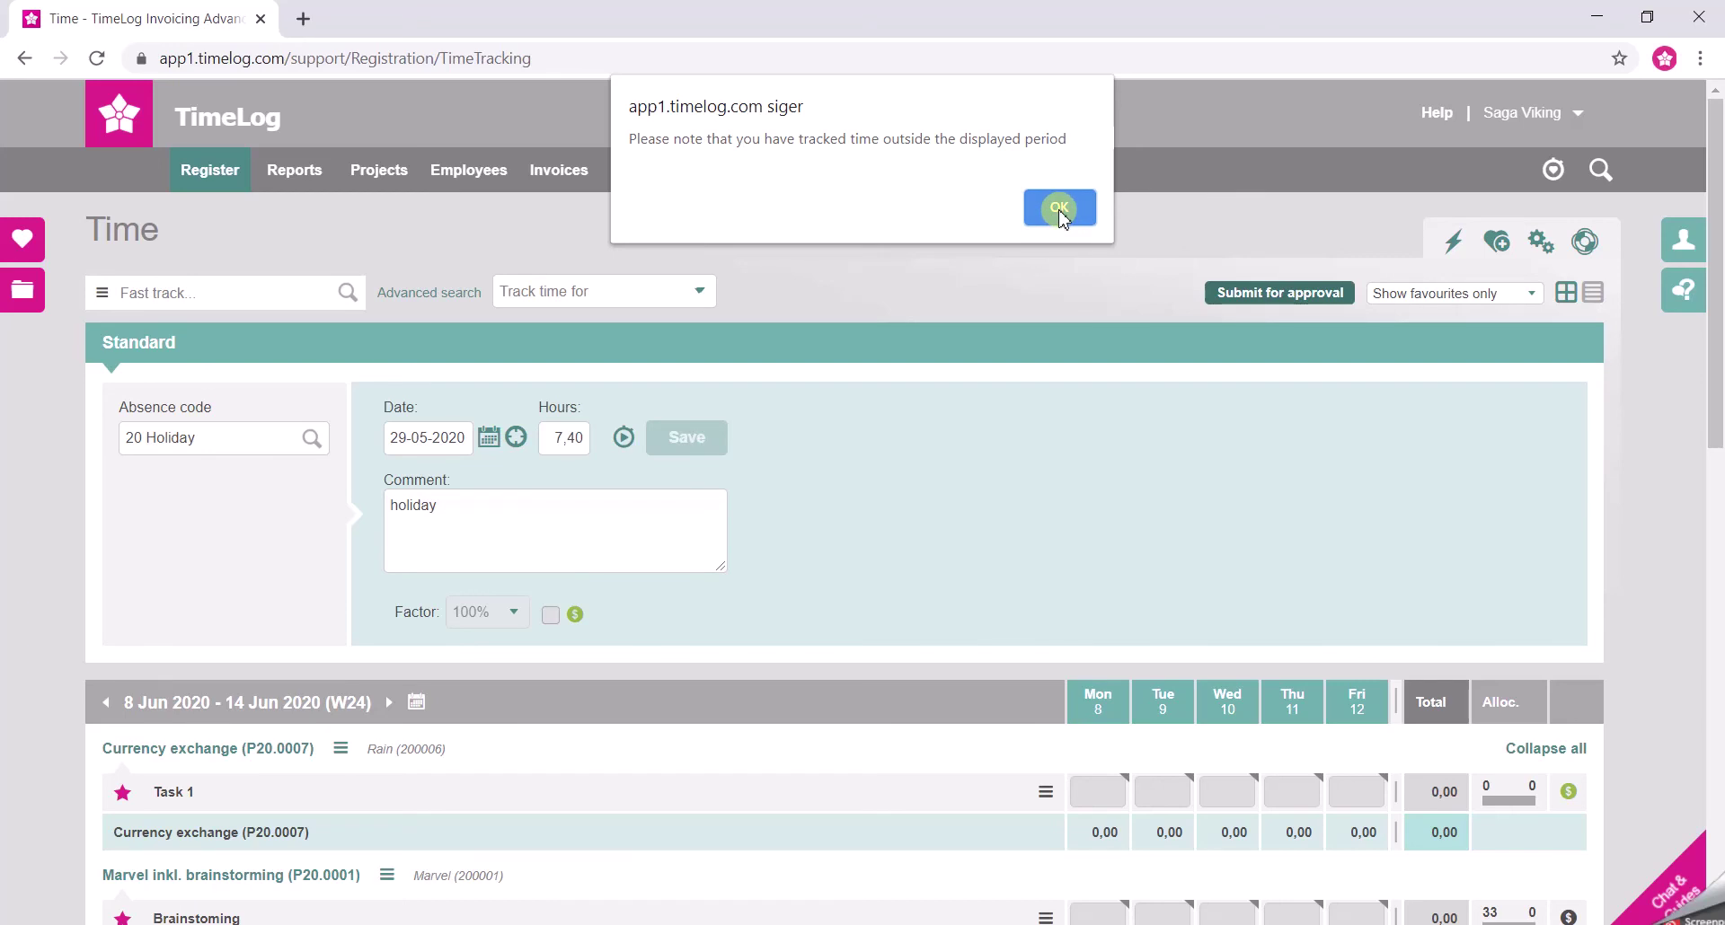